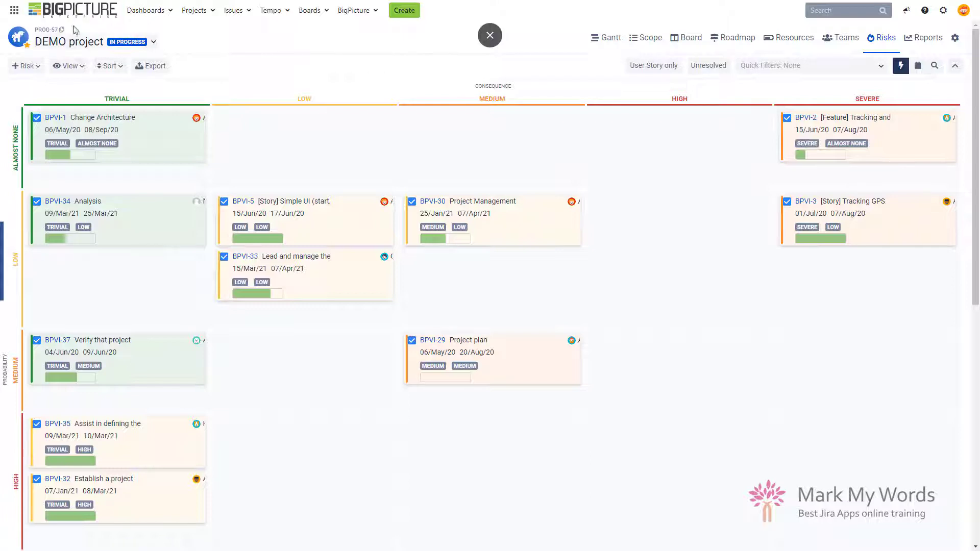
click(154, 43)
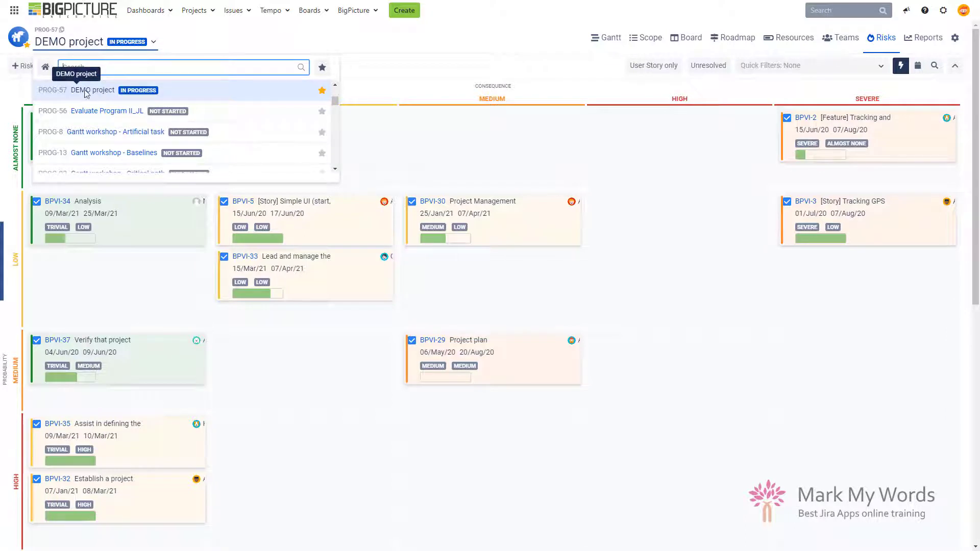
click(366, 59)
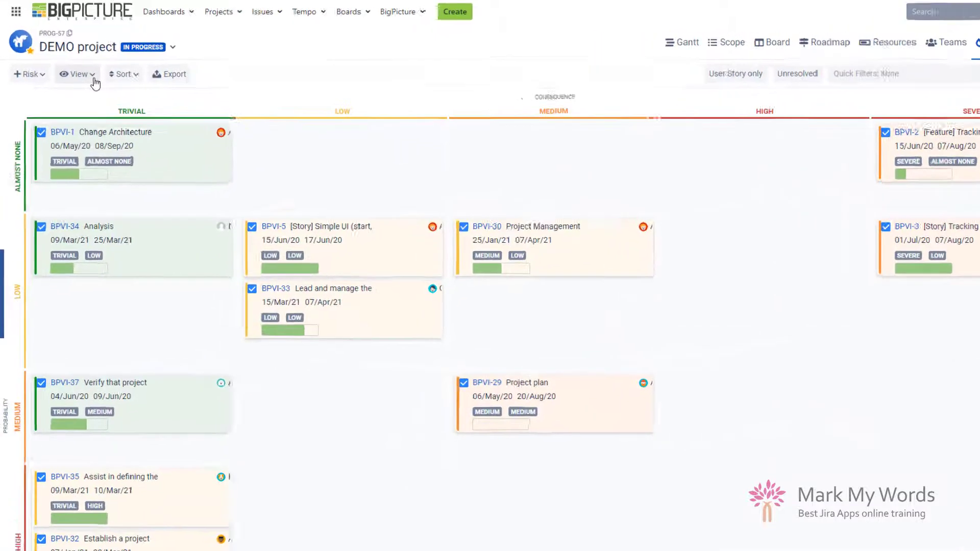
click(69, 66)
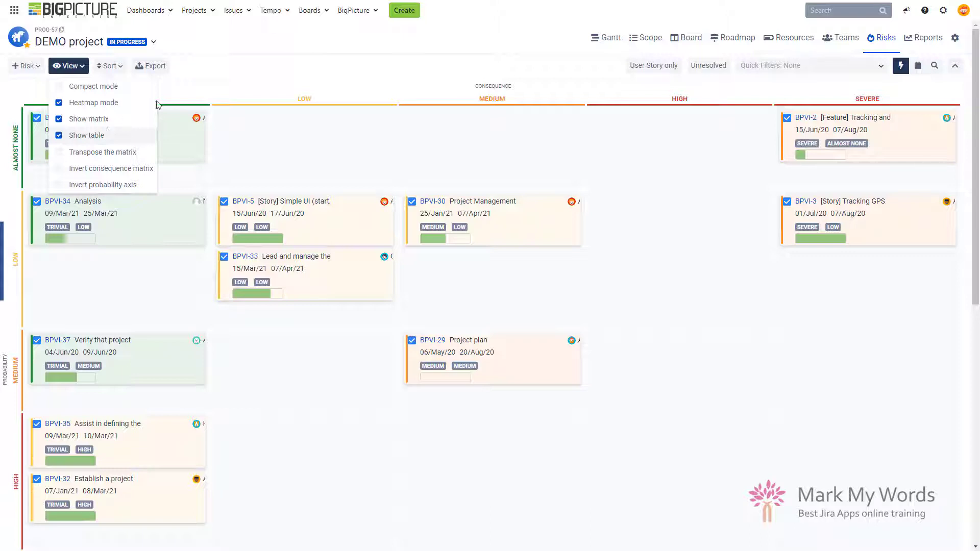
click(282, 76)
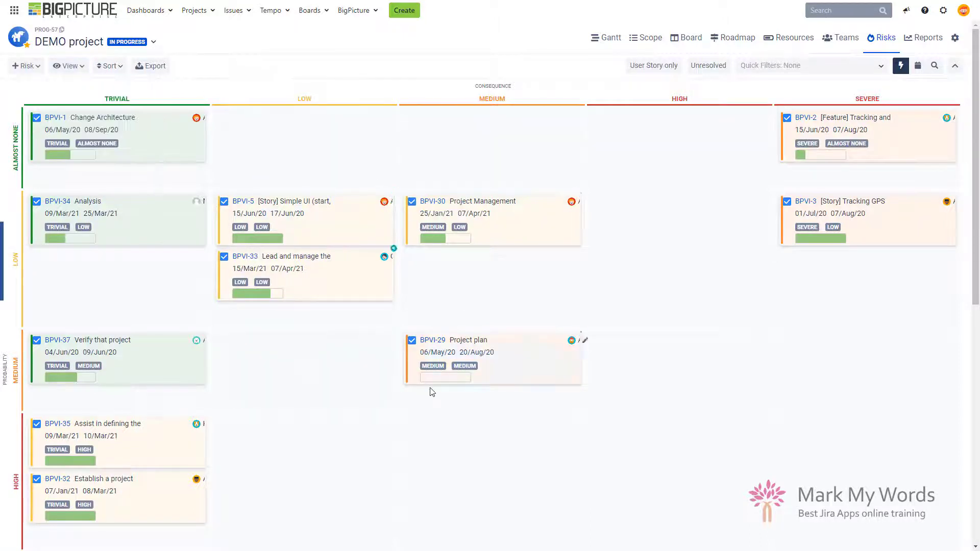
Examine the risk matrix and the risk table below it, comparing the listed issues with their probability and consequence.
scroll(517, 448, down, 9)
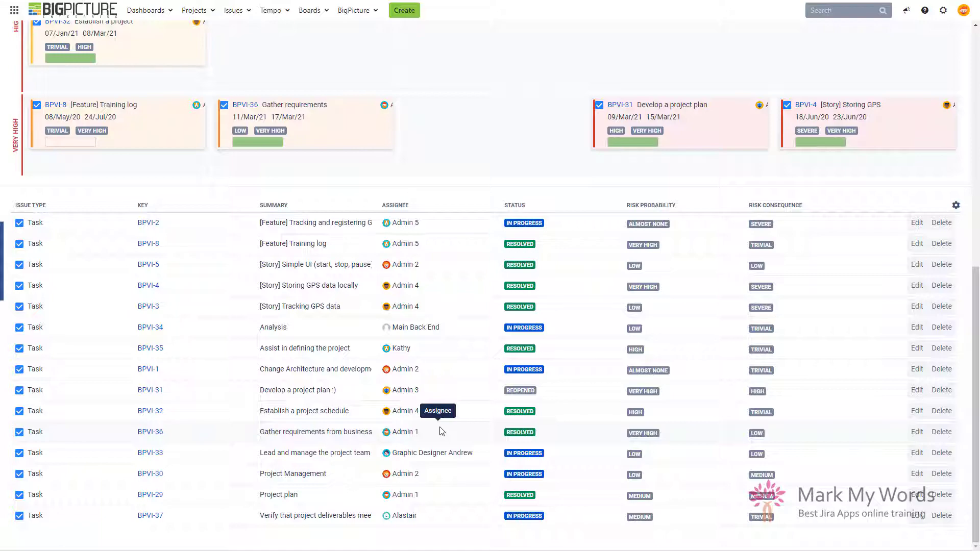
scroll(401, 328, up, 7)
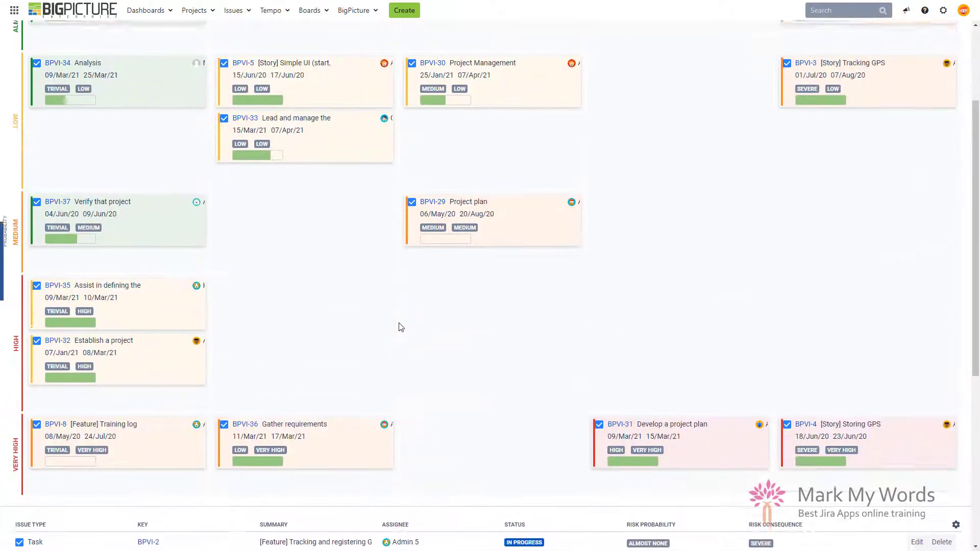
scroll(401, 328, down, 8)
scroll(401, 328, up, 9)
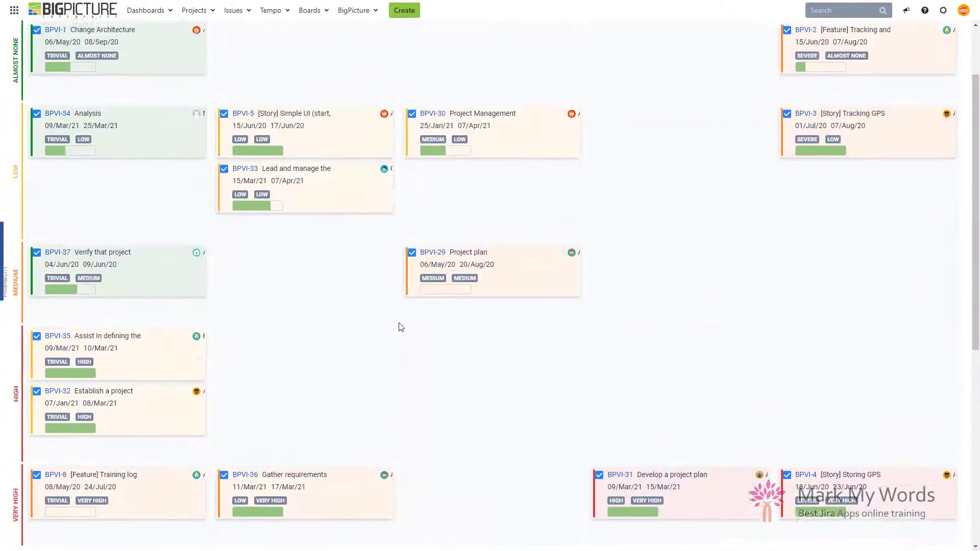
scroll(401, 328, up, 1)
scroll(401, 329, down, 8)
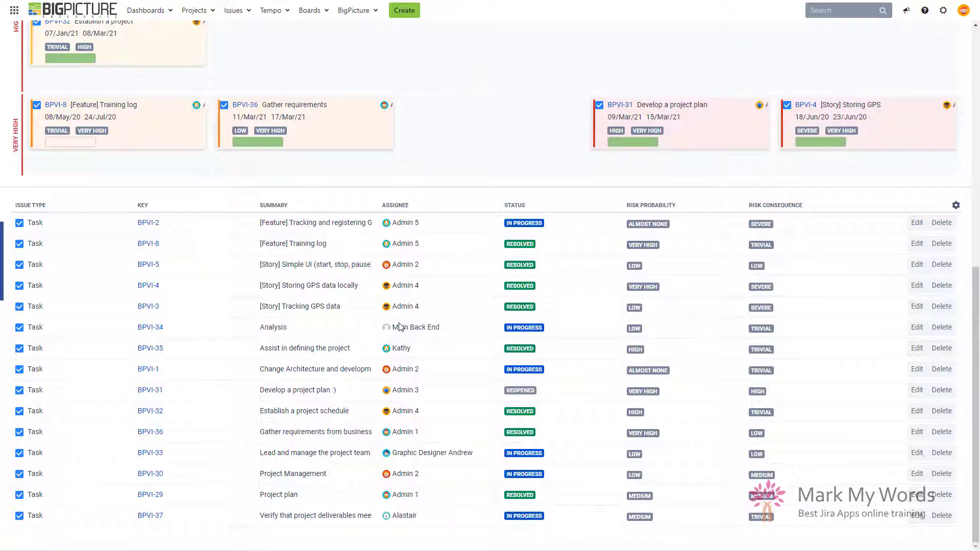
scroll(401, 329, up, 8)
scroll(400, 329, up, 1)
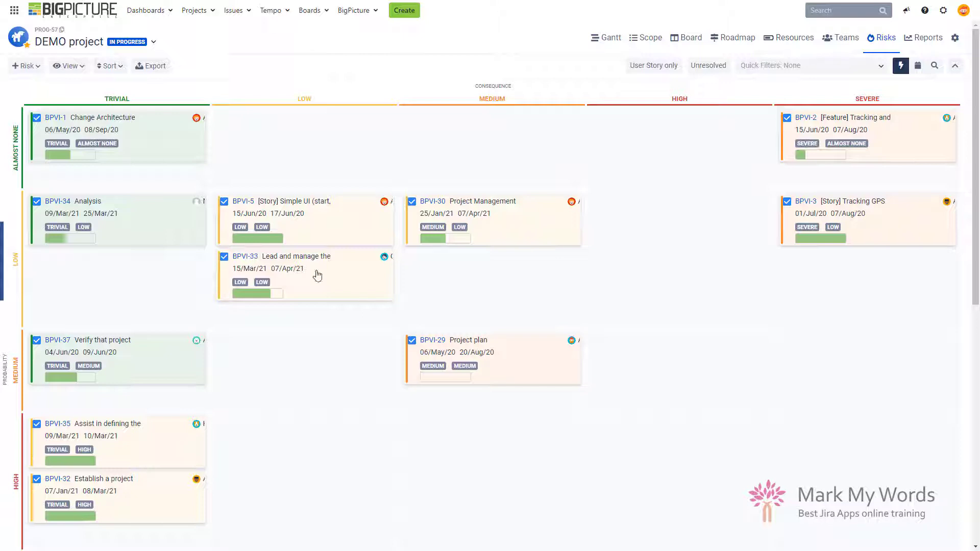
click(79, 71)
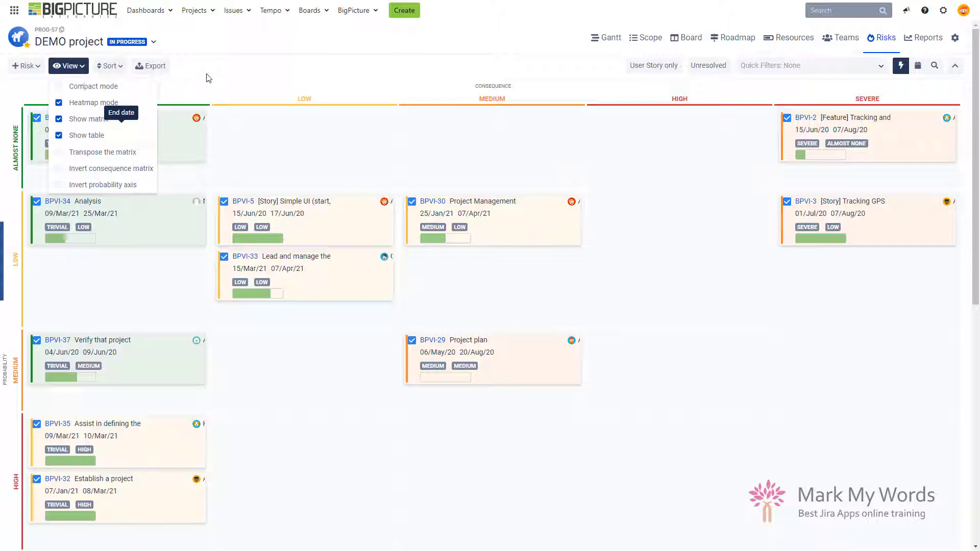
click(272, 91)
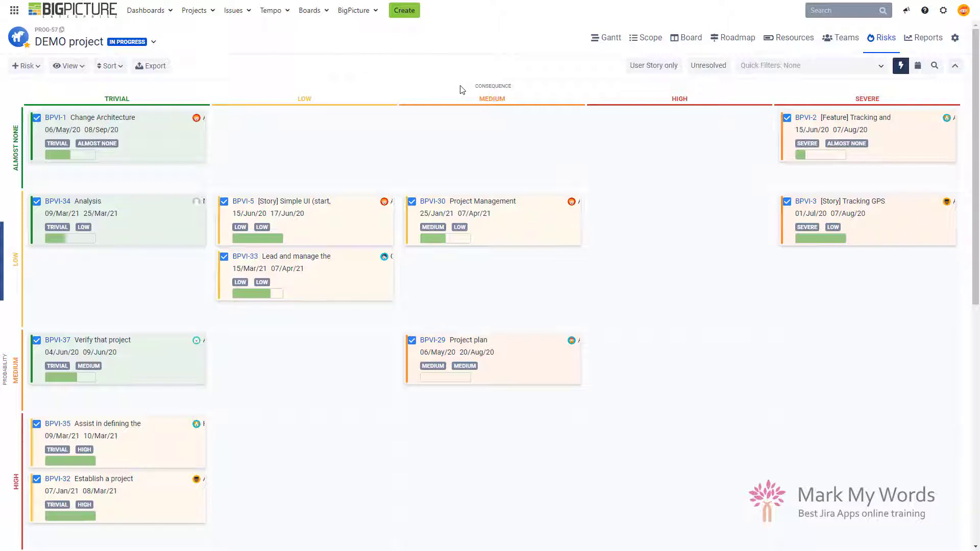
mouse_move(438, 137)
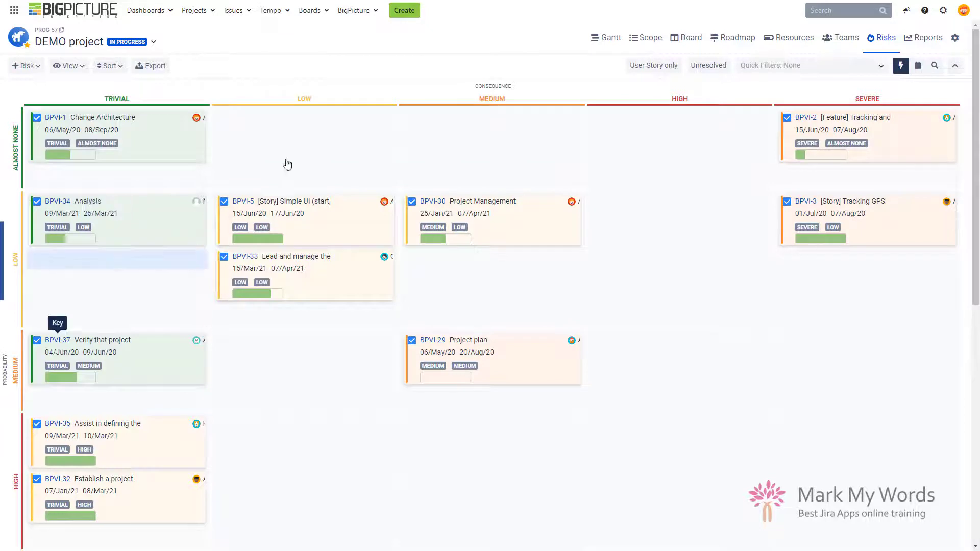
click(313, 151)
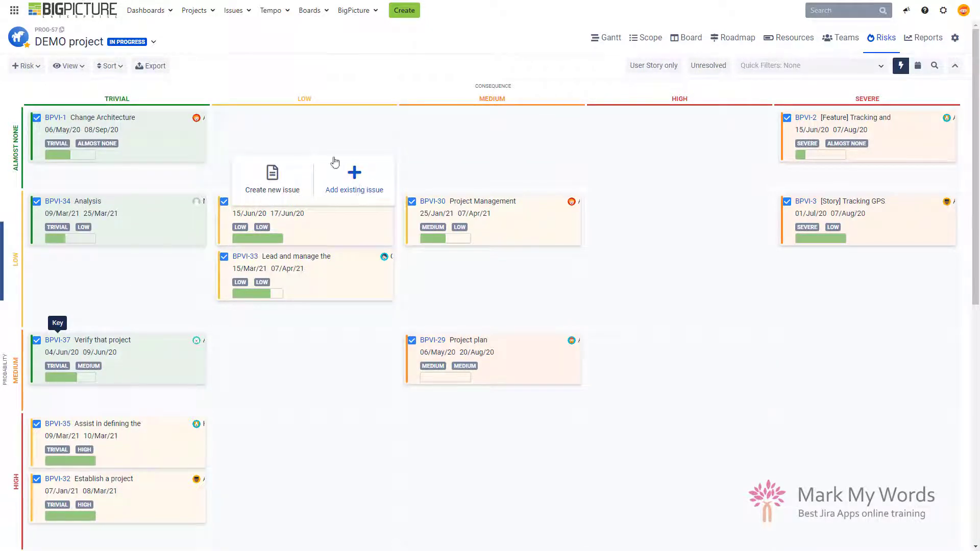
click(26, 65)
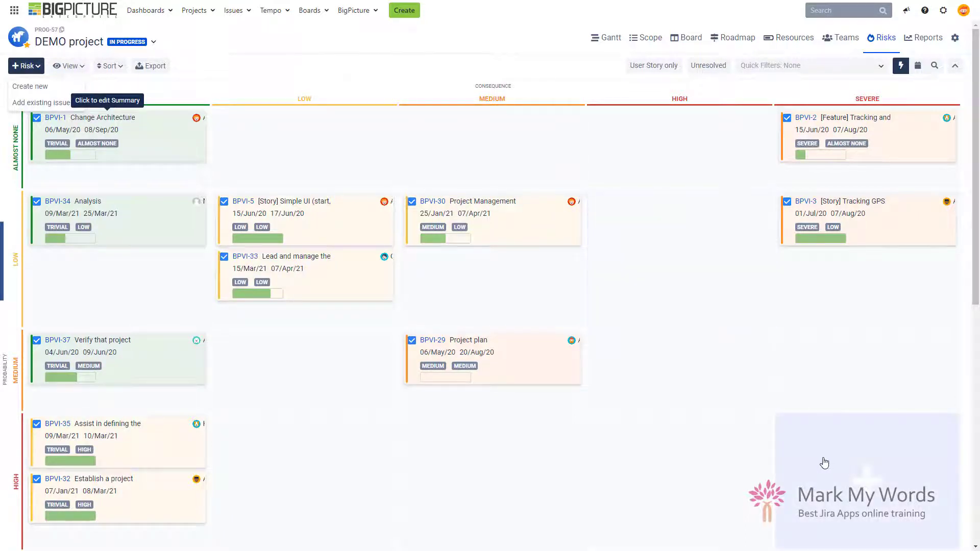
scroll(824, 462, down, 2)
scroll(825, 463, down, 2)
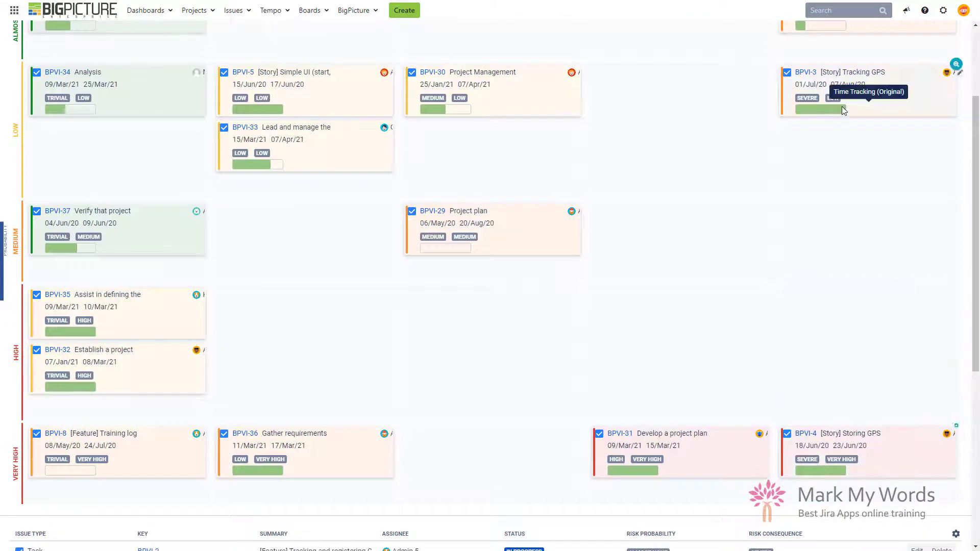
scroll(746, 270, up, 4)
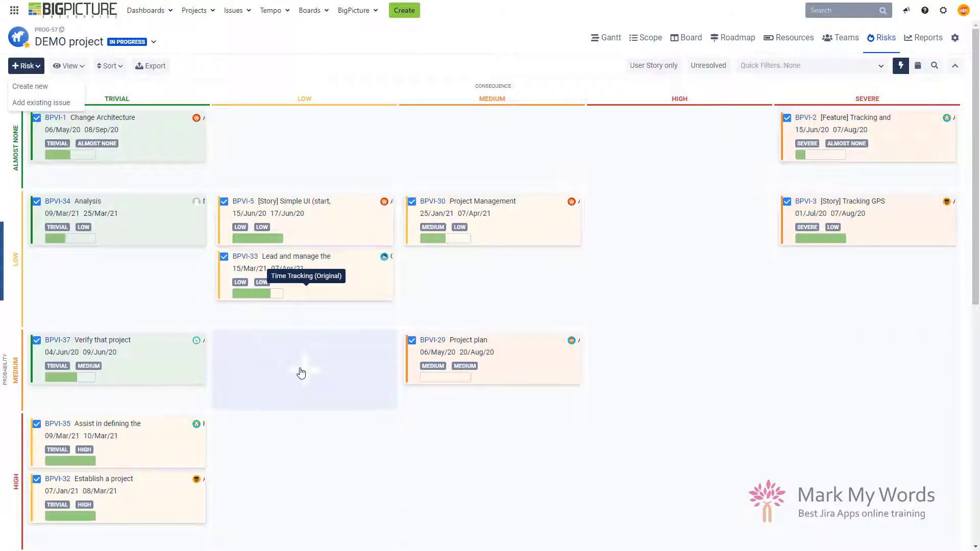
Add the existing issue BPVI-39 "Task created from Jira" to the matrix with Medium probability and Low consequence.
click(301, 373)
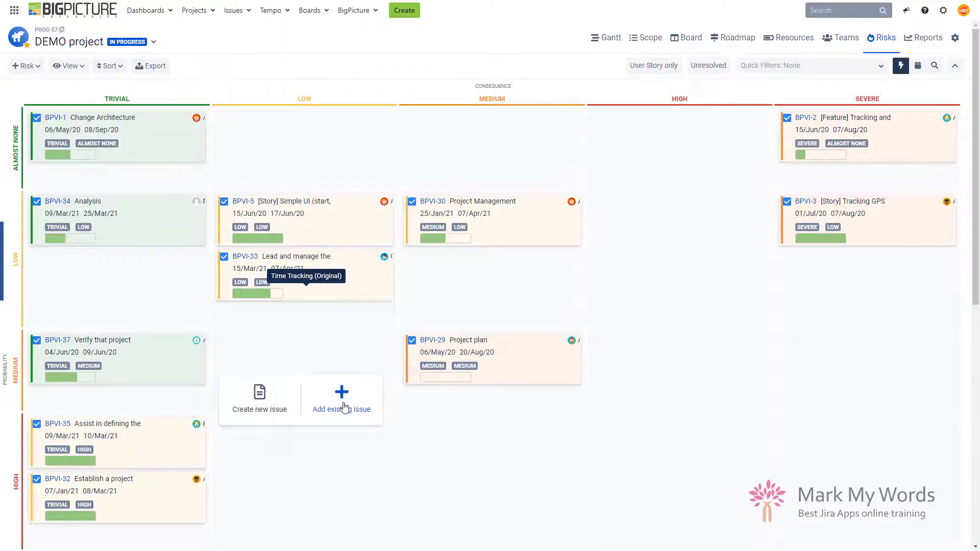
click(343, 403)
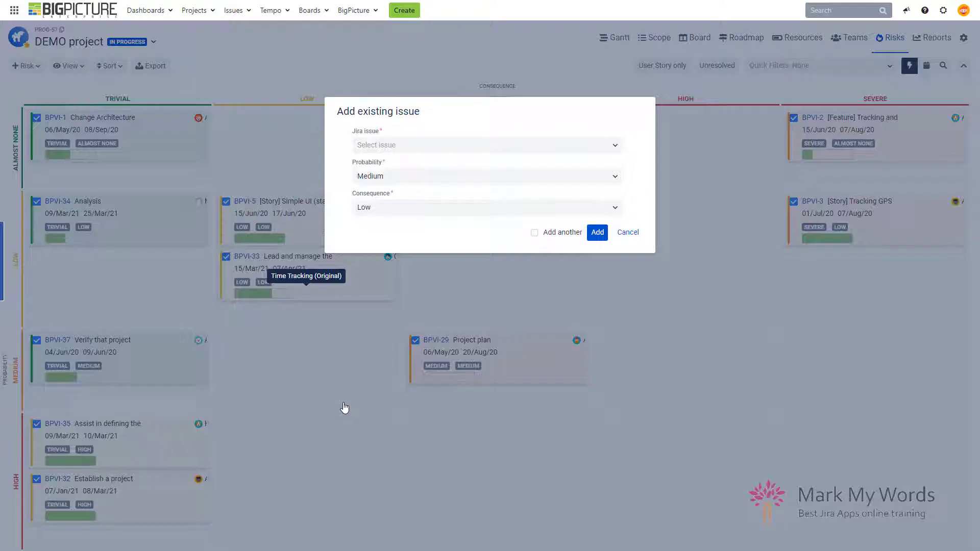
click(404, 147)
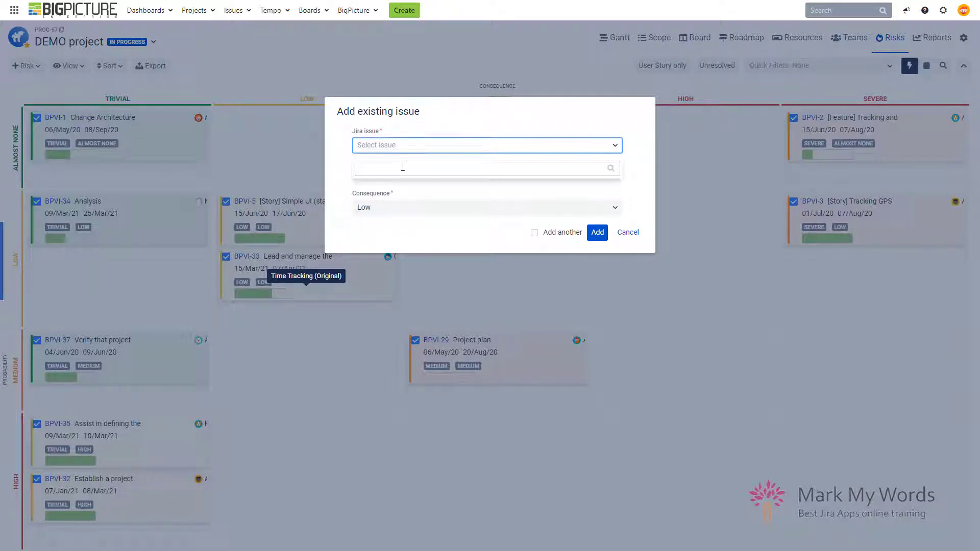
text(demo)
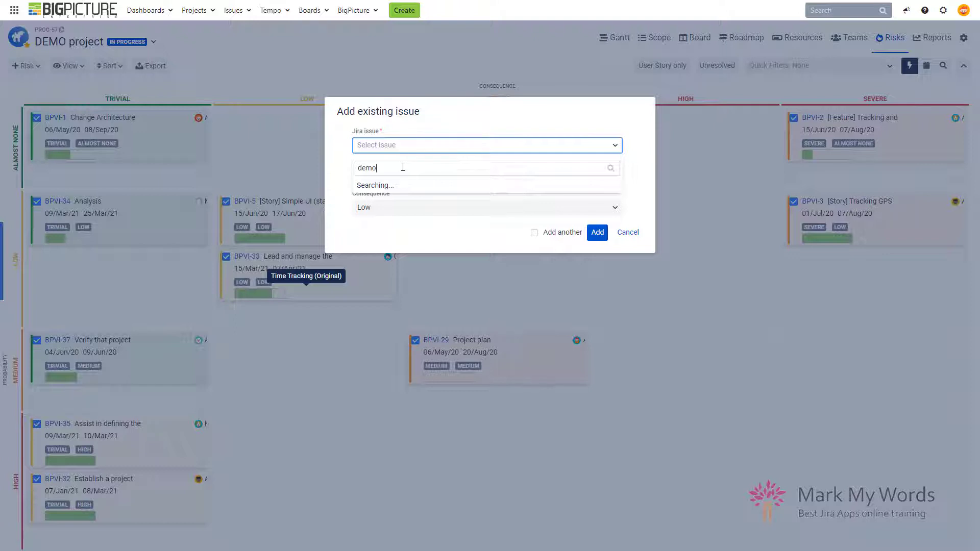
key(BackSpace)
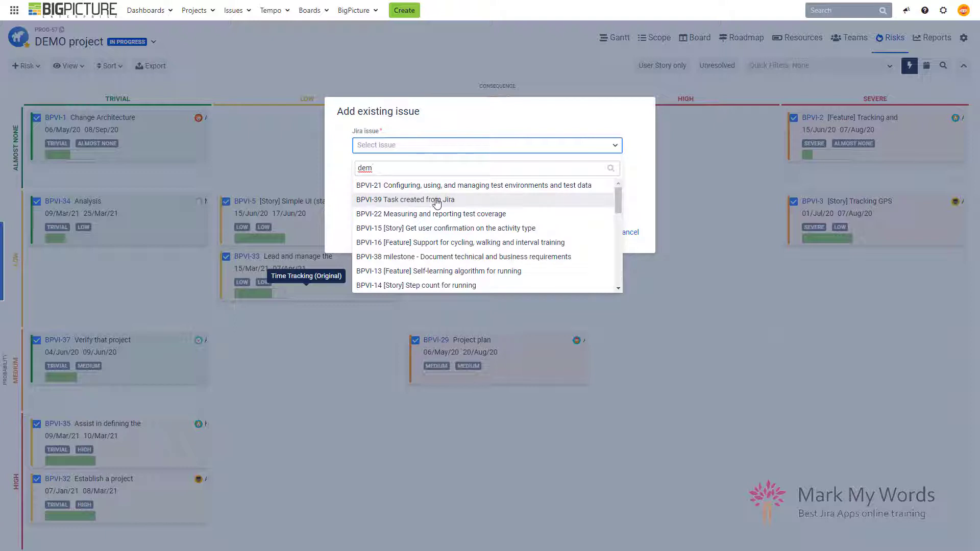
click(437, 203)
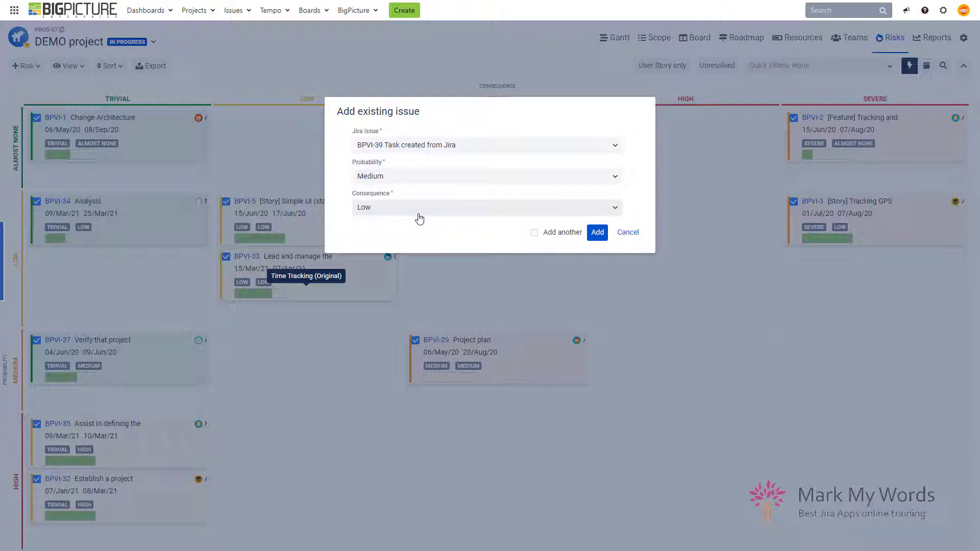
click(536, 235)
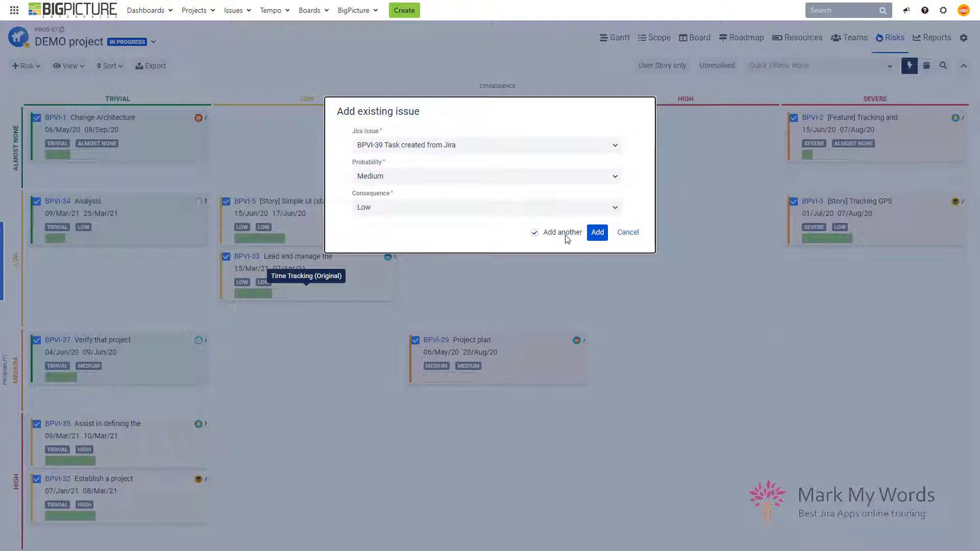
click(535, 233)
click(597, 234)
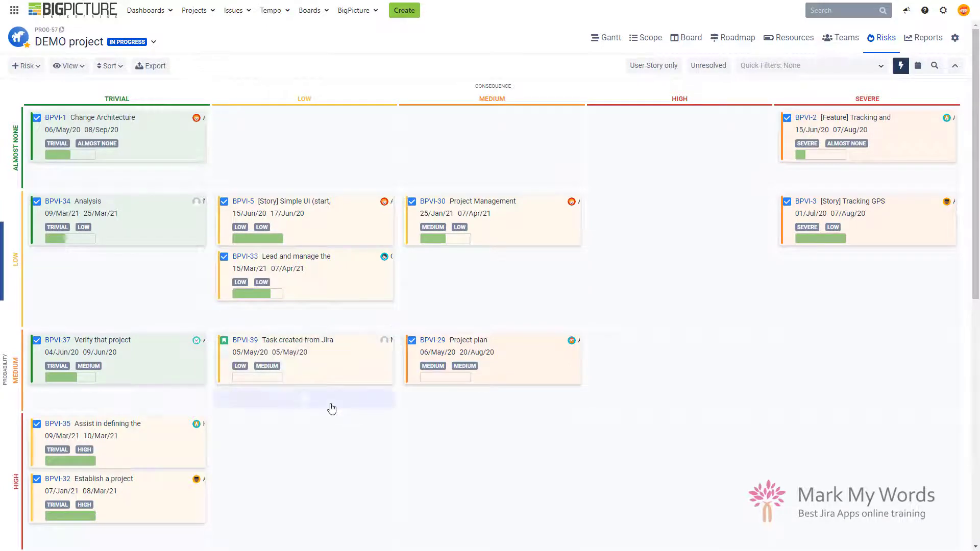
scroll(332, 409, down, 9)
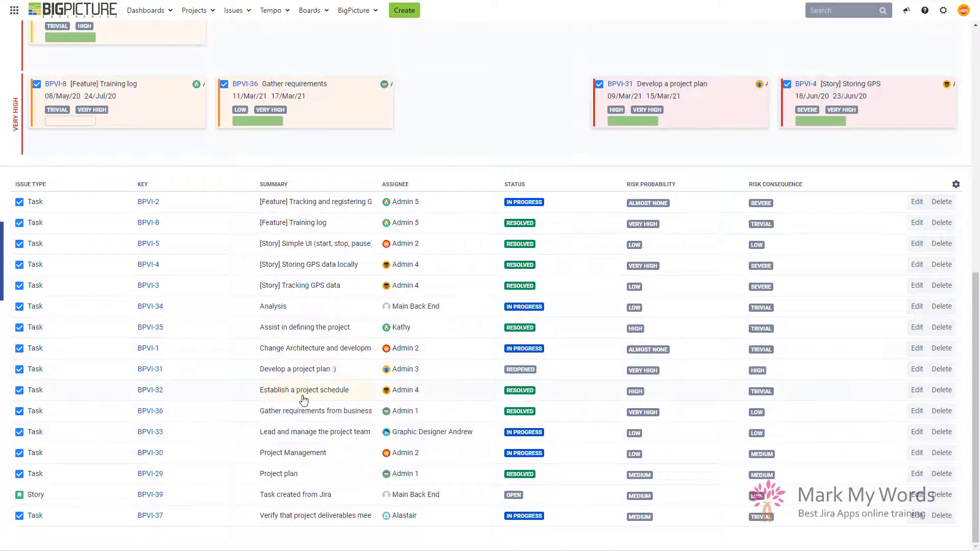
scroll(304, 400, up, 9)
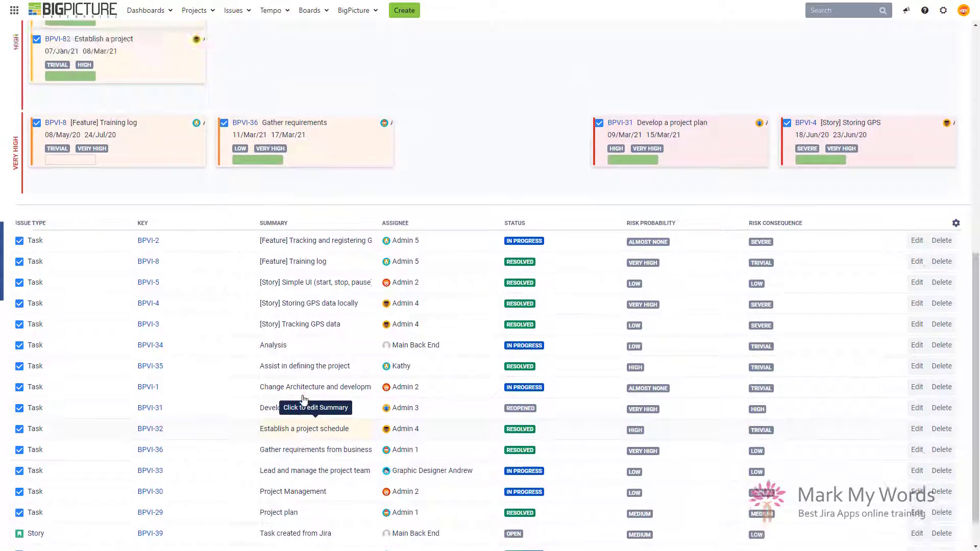
scroll(304, 399, down, 1)
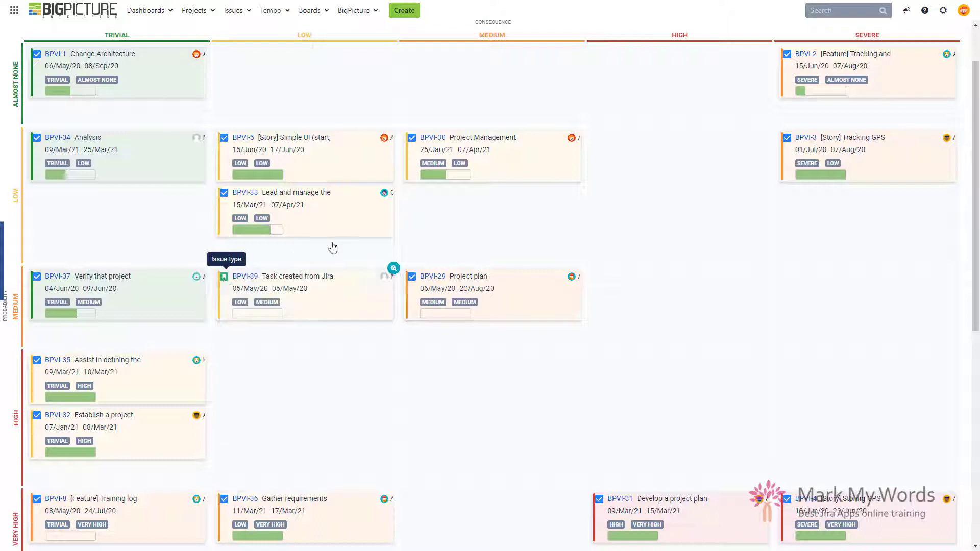
Open the form for a new issue in the Almost None probability, Low consequence cell, leaving DEMO project (BPVI) as its project.
scroll(460, 226, up, 2)
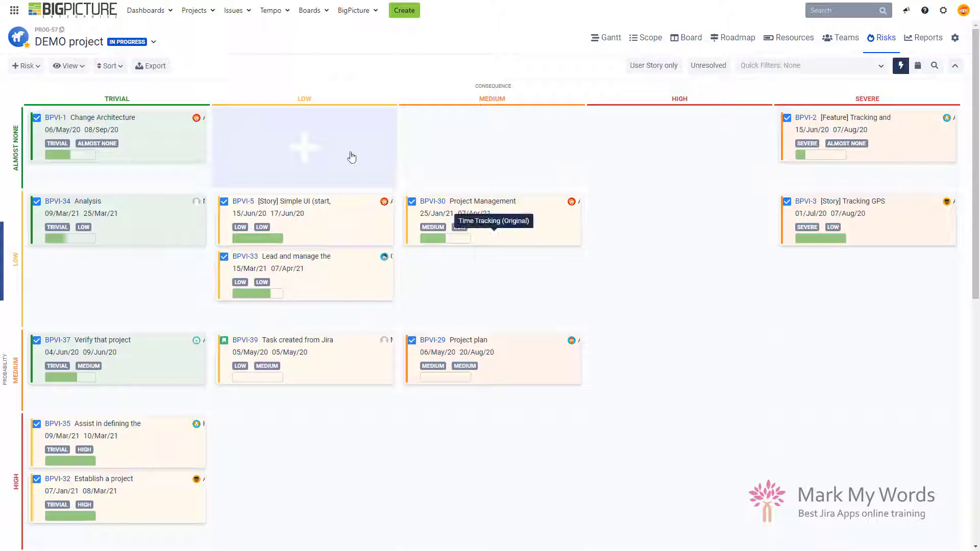
click(308, 149)
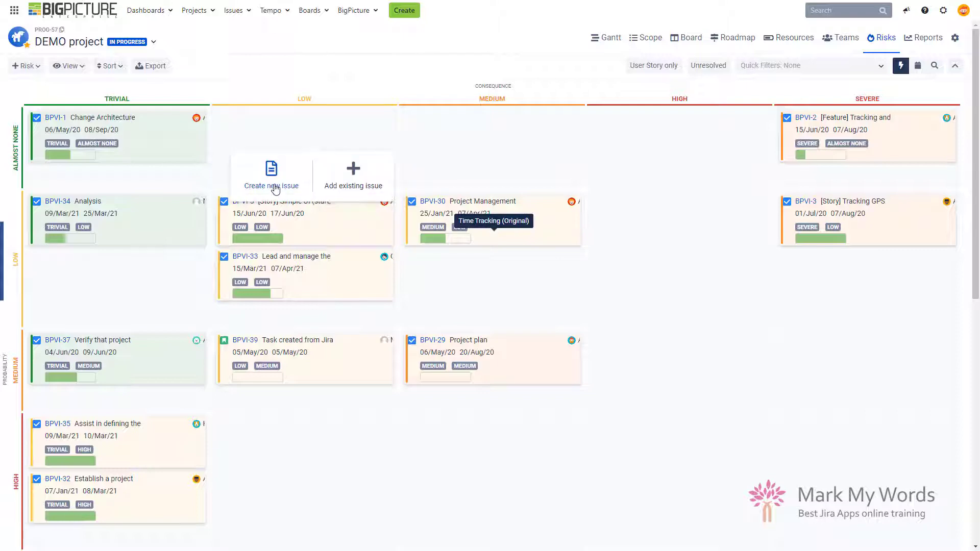
click(280, 188)
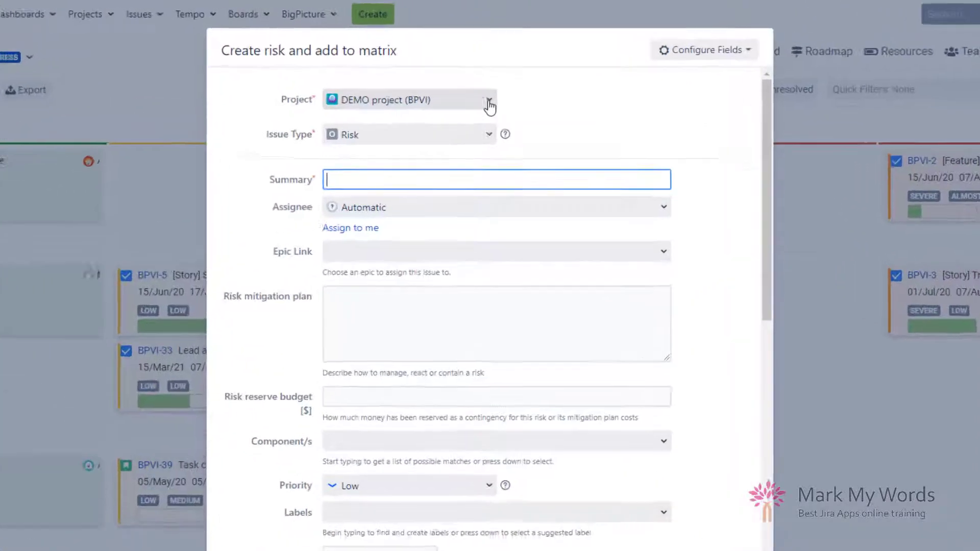
click(488, 74)
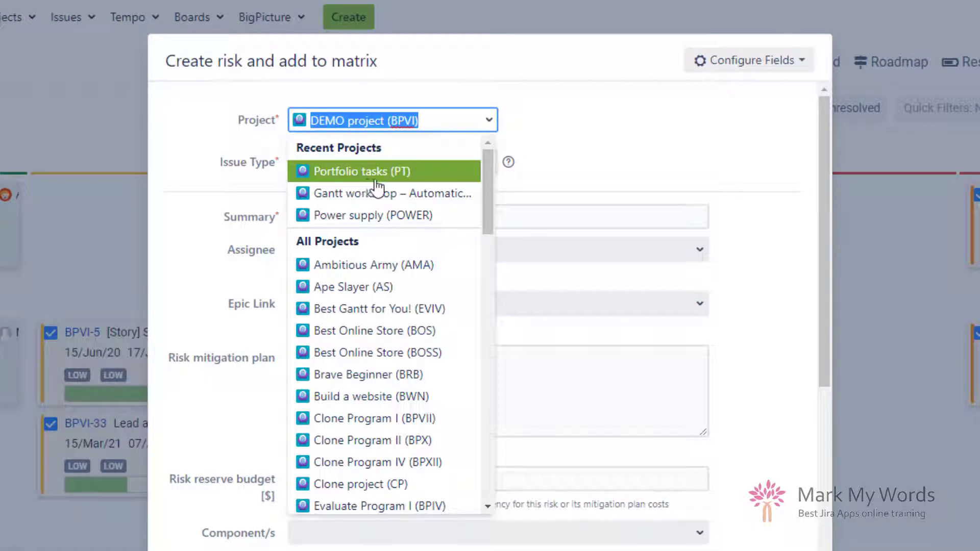
click(535, 127)
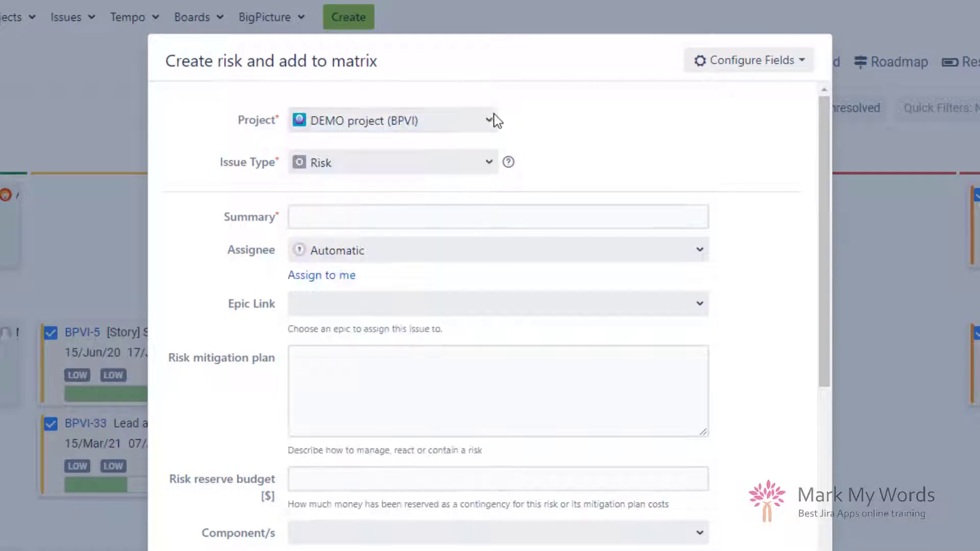
Keep Risk as the issue type and set the summary to "Partner fails to deliver on time".
click(486, 165)
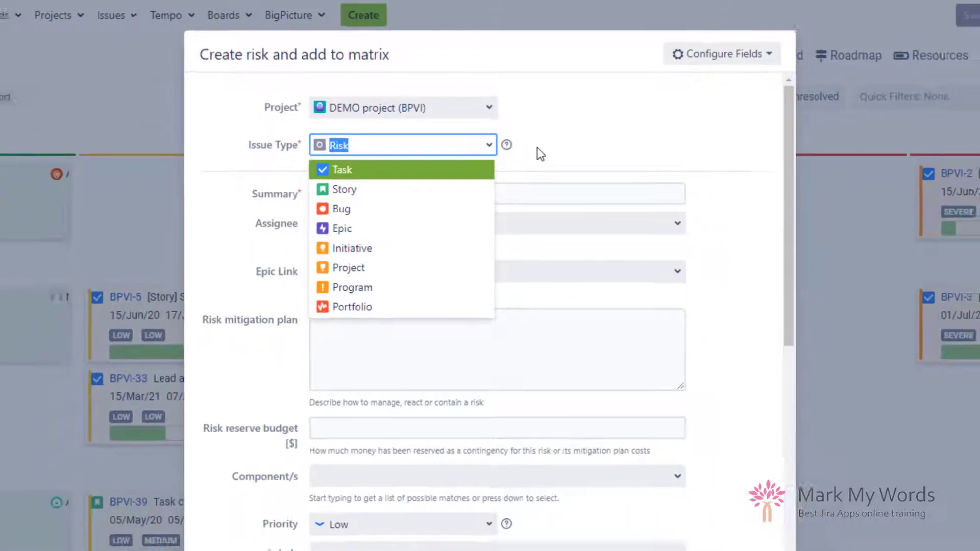
click(544, 167)
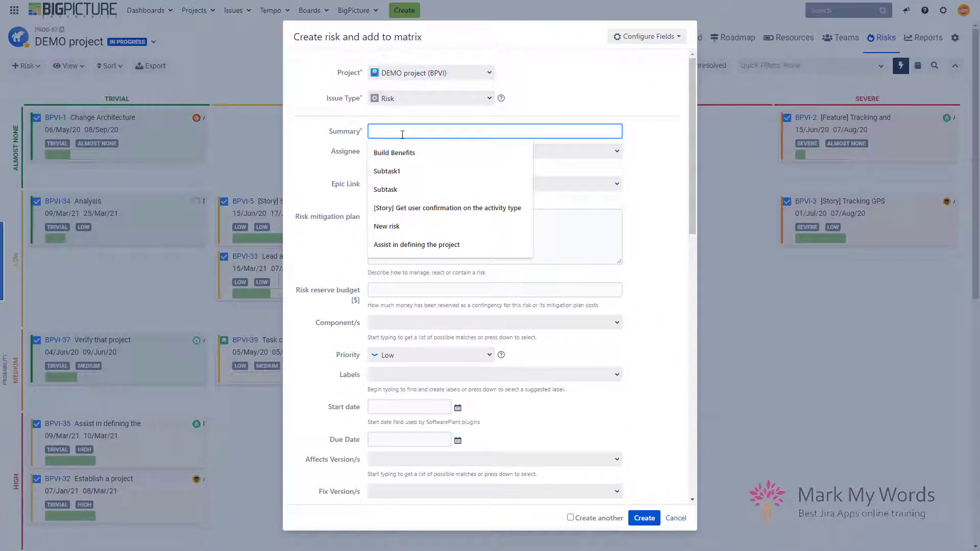
text(Part)
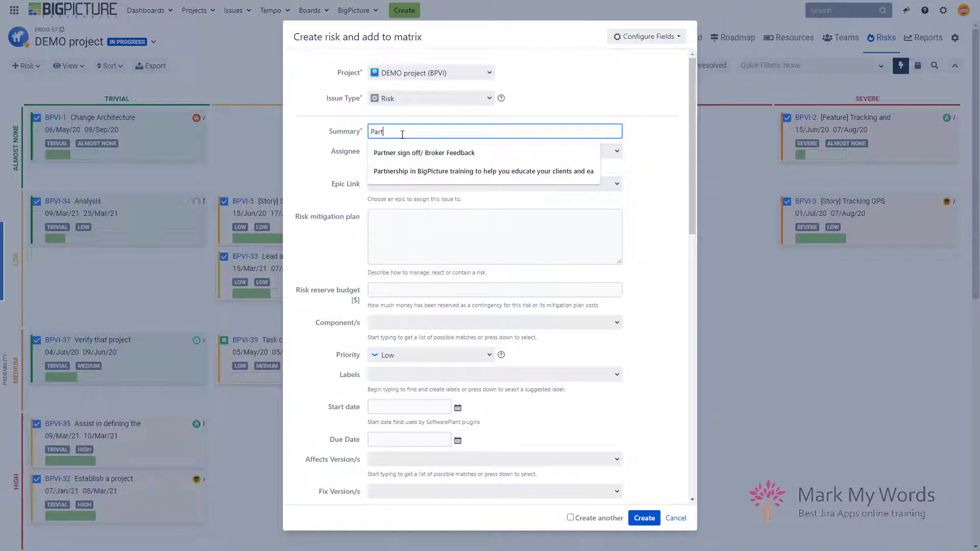
text(ner fails to)
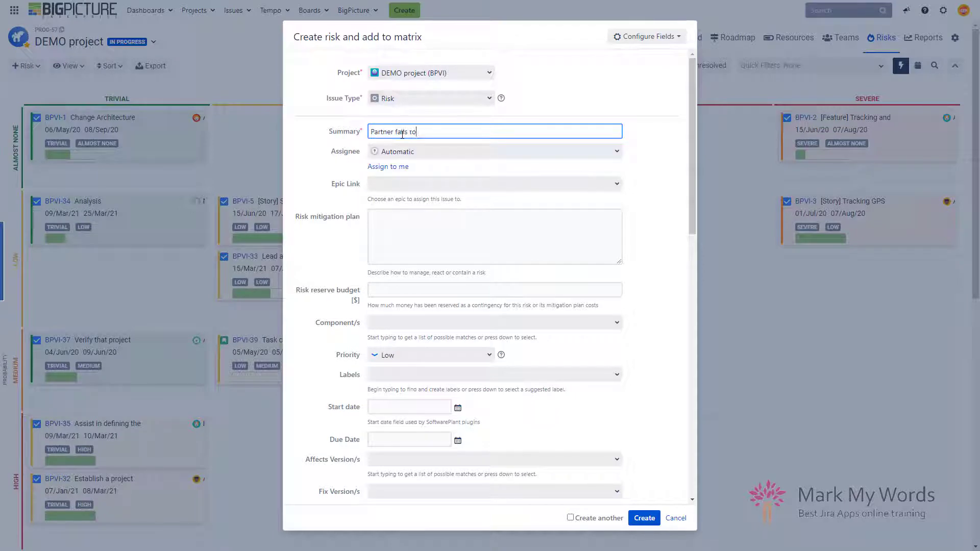
text( deliver on time)
click(312, 188)
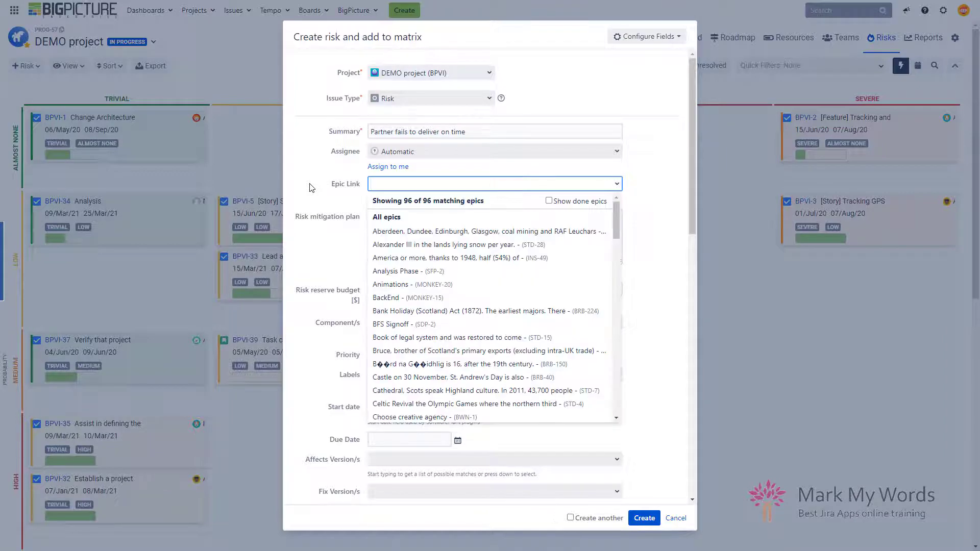
click(328, 205)
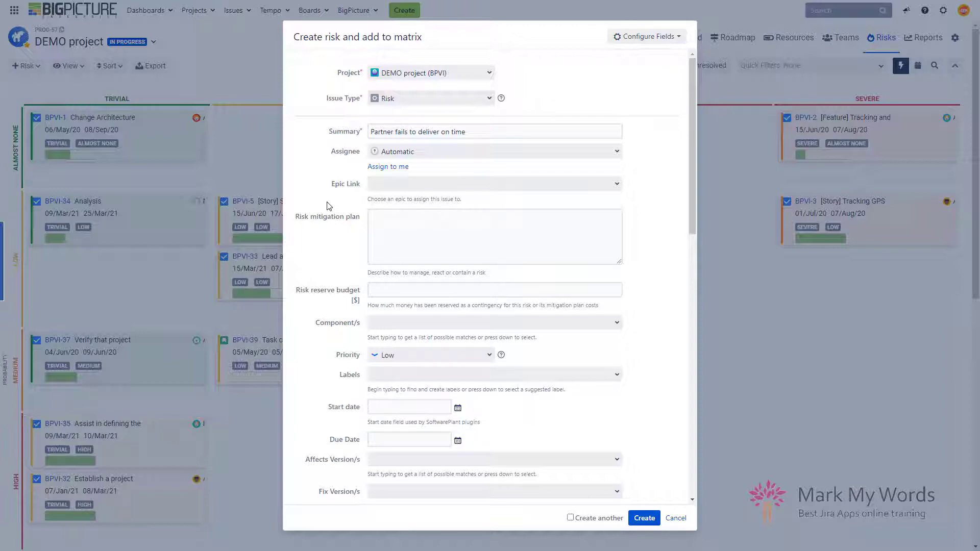
Enter the risk mitigation plan on two lines: "Monitor the partner closely." and "Maybe have another partner ready to jump in if things go sideways.".
scroll(449, 291, down, 10)
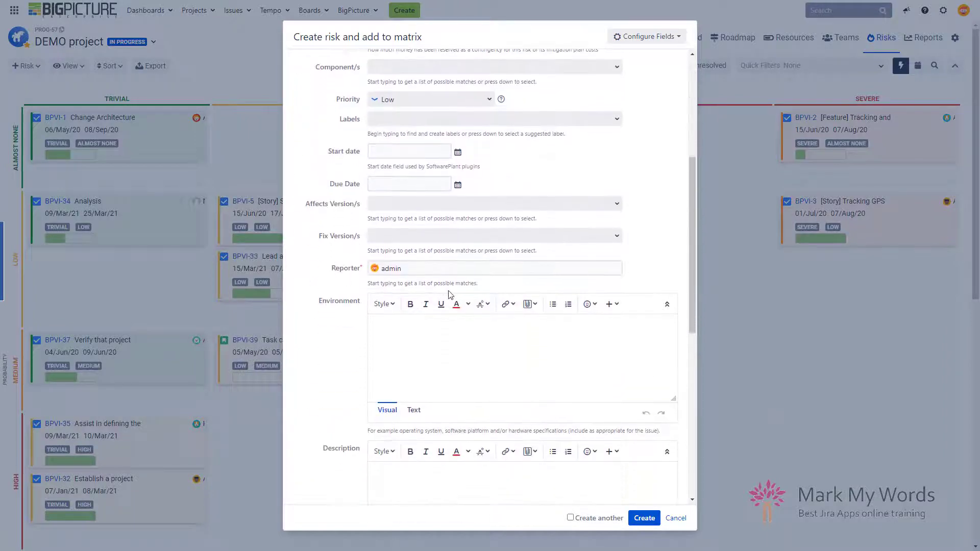
scroll(450, 294, down, 3)
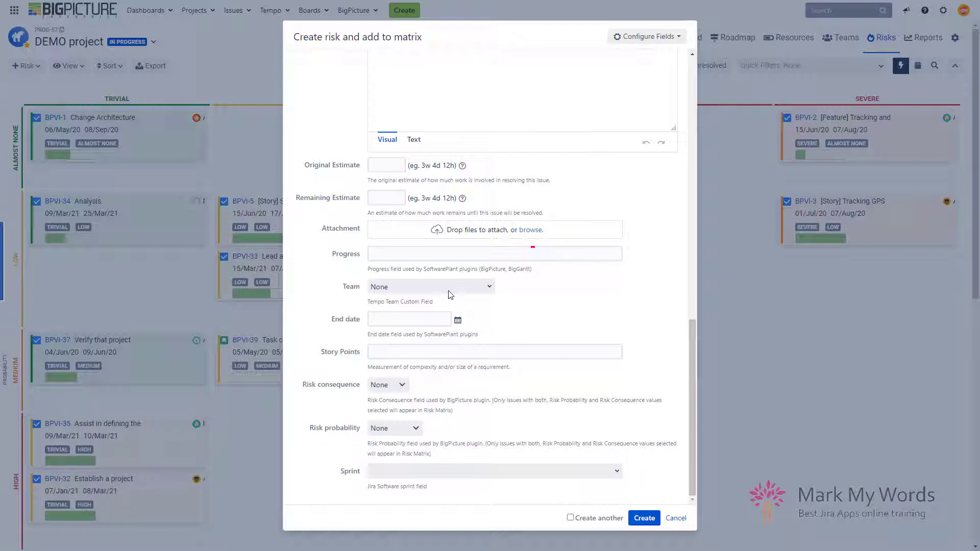
scroll(451, 295, up, 10)
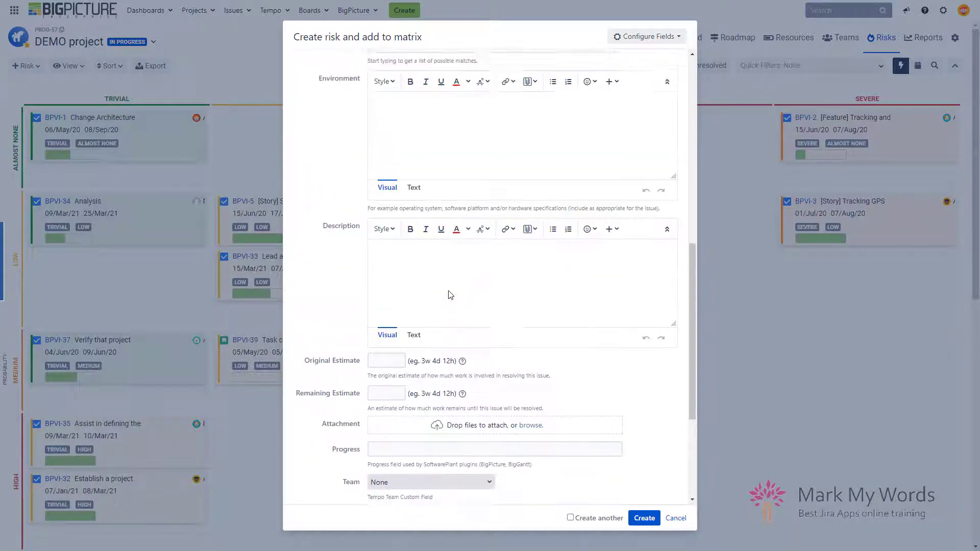
scroll(450, 295, up, 5)
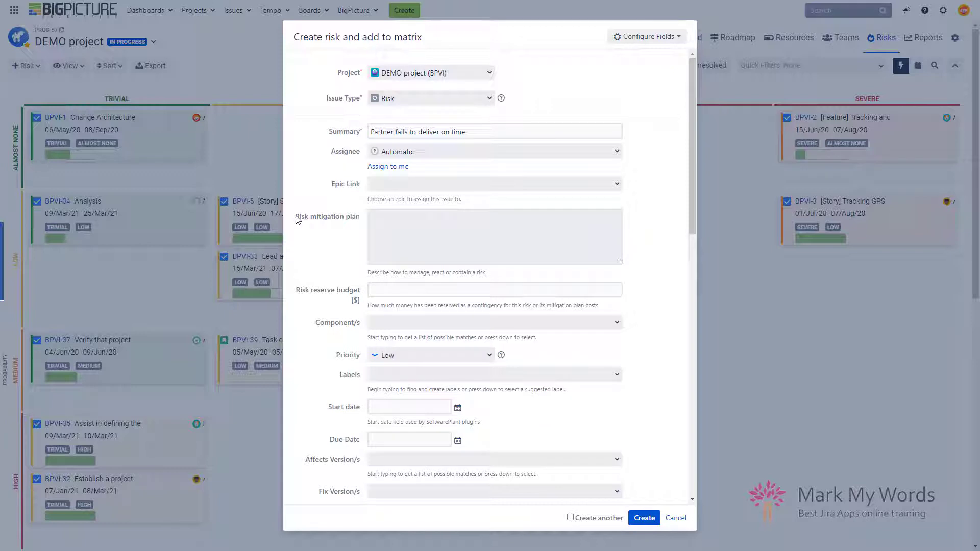
mouse_move(296, 218)
mouse_down()
mouse_move(358, 219)
mouse_move(360, 240)
mouse_up()
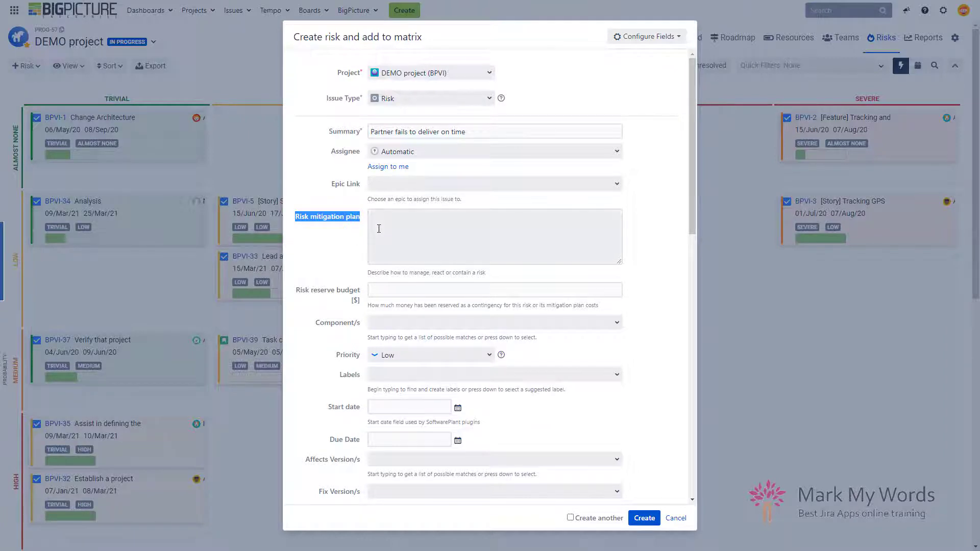
click(379, 228)
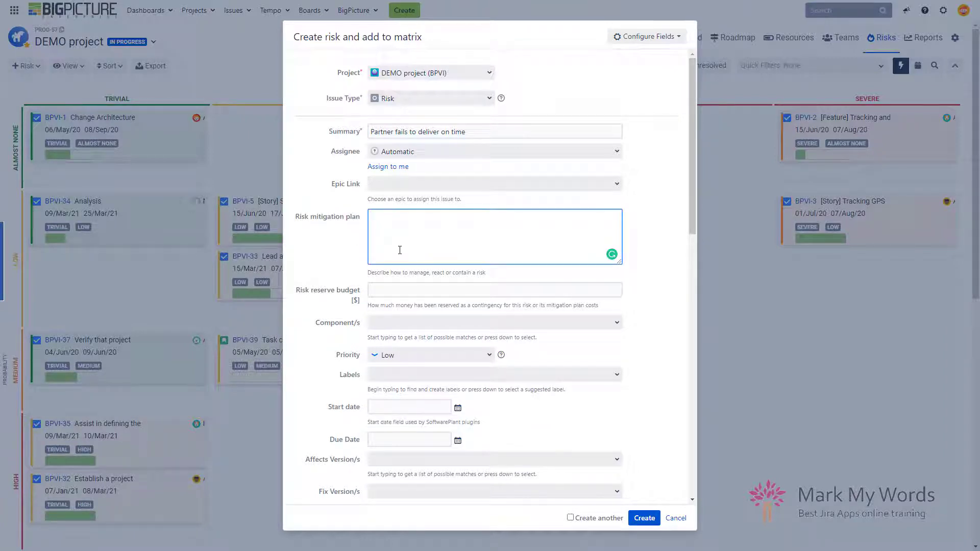
text(Monitor the partner closely.)
key(Return)
text(Maybe have another partner )
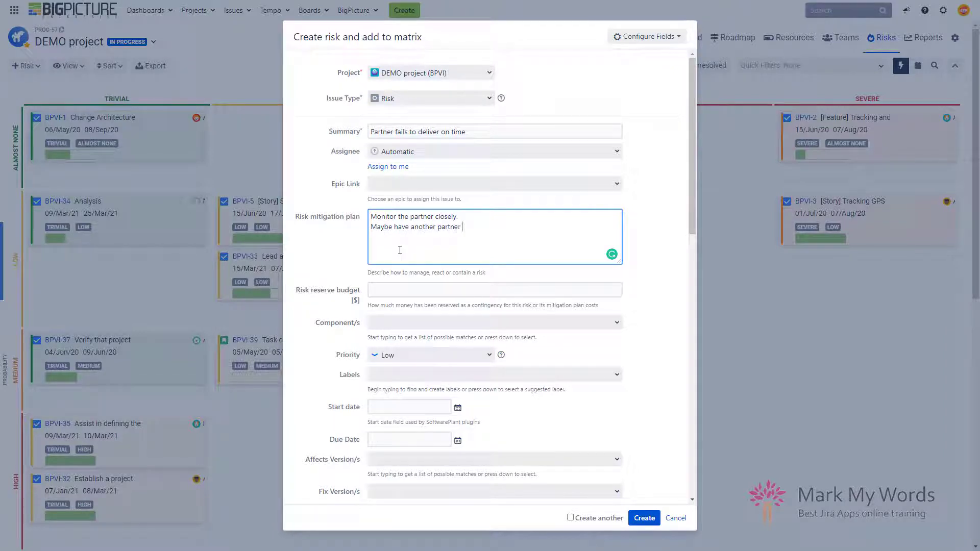
text(ready to jump in if things go sideways)
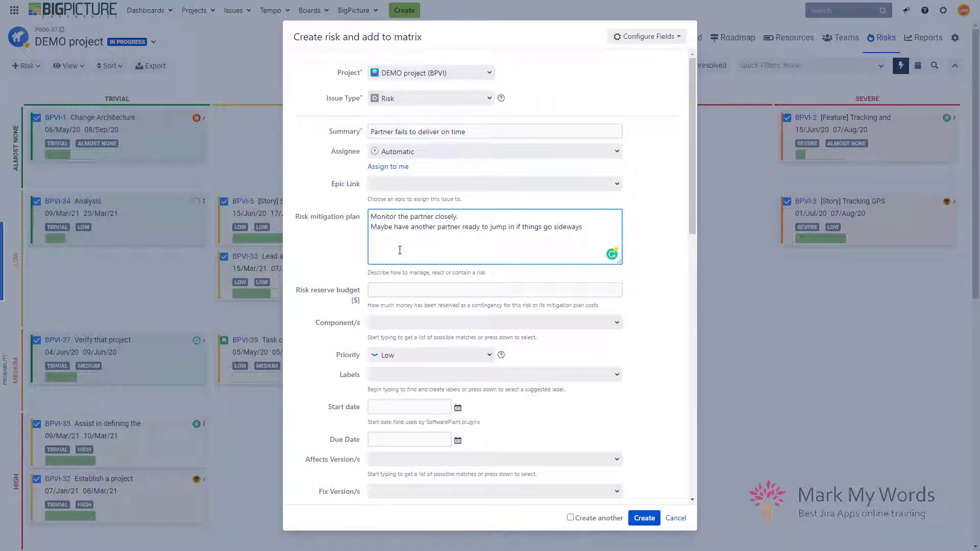
text(.)
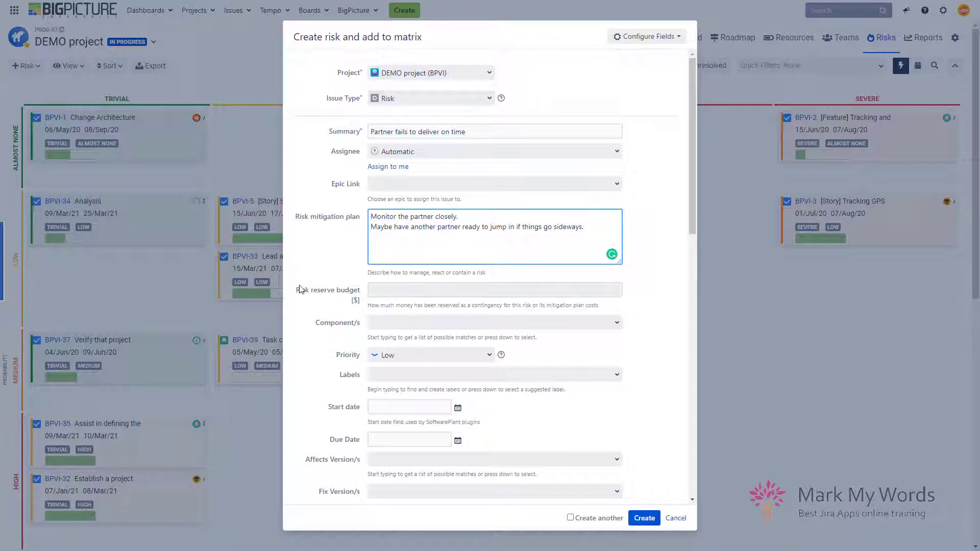
Set the risk reserve budget to 10000 dollars.
drag(297, 292, 363, 304)
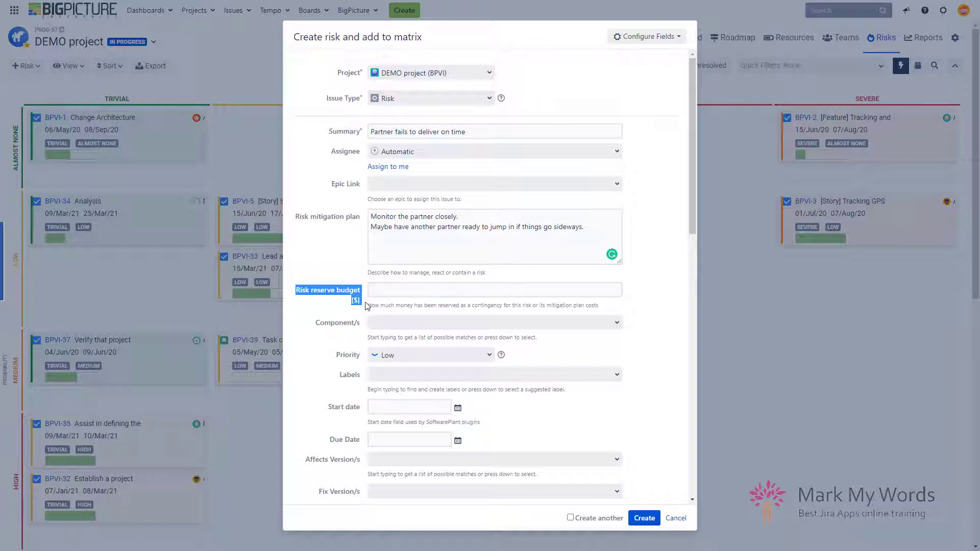
click(357, 295)
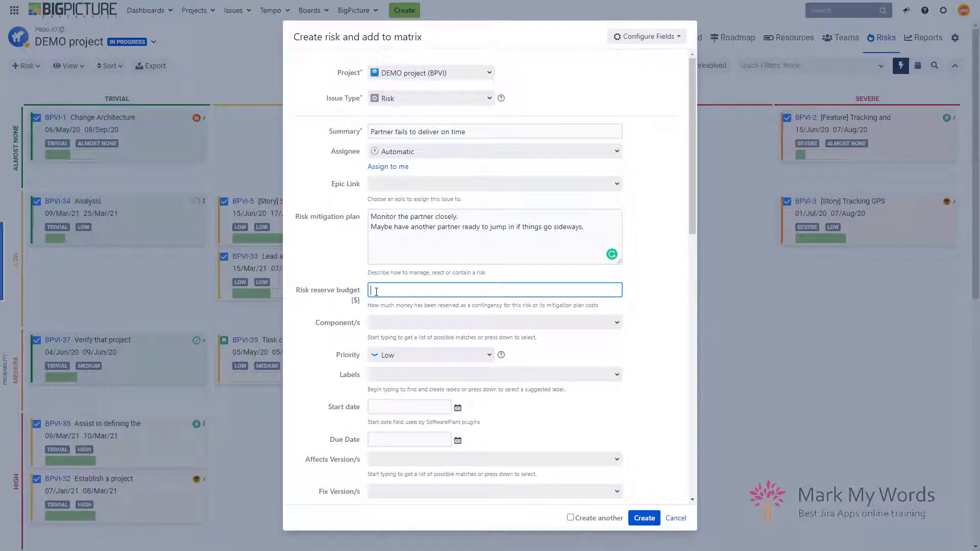
text(10000)
click(352, 283)
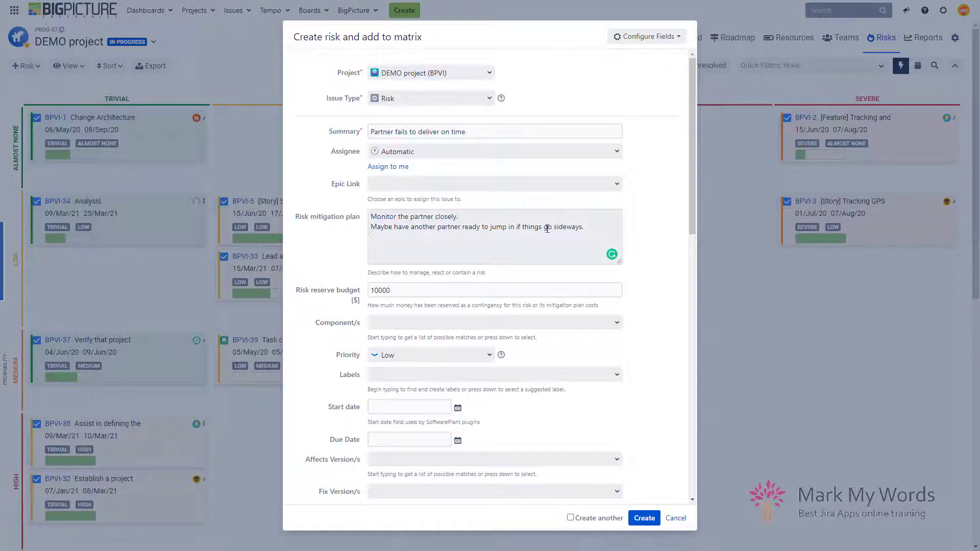
click(393, 290)
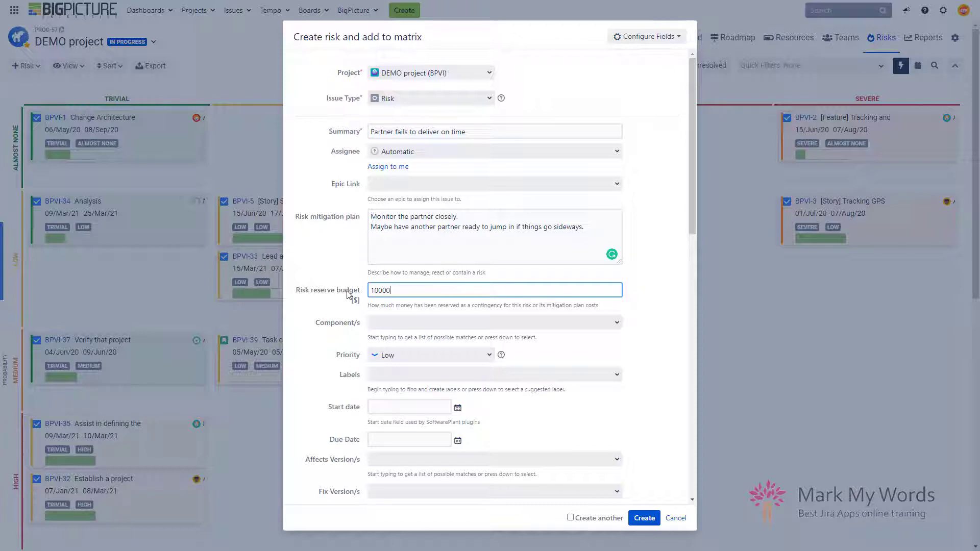
Set both the risk consequence and the risk probability to Medium and create the risk.
scroll(360, 334, down, 8)
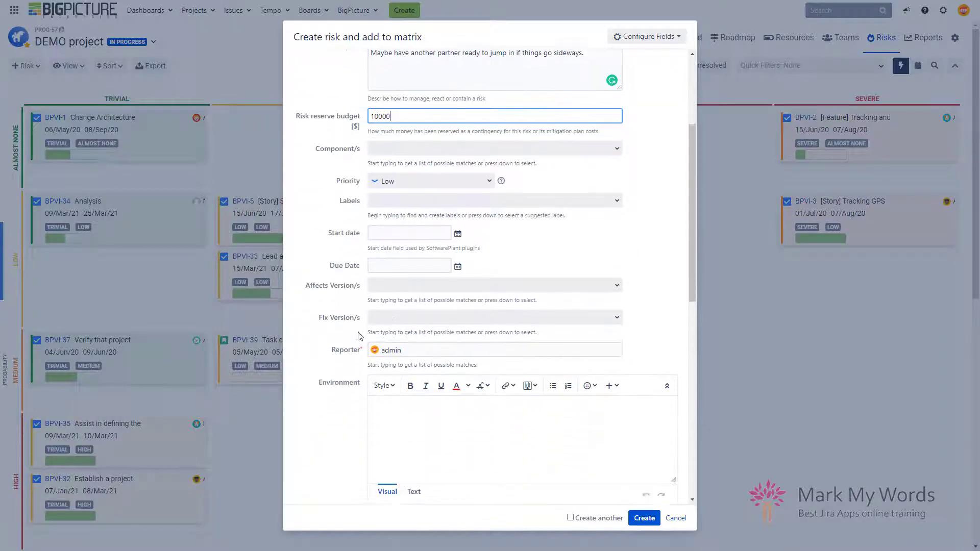
scroll(360, 337, down, 5)
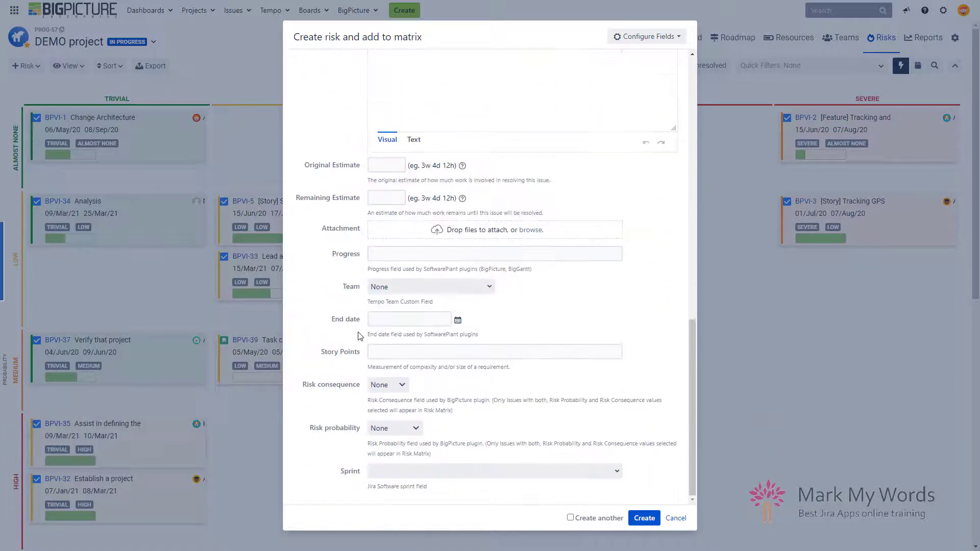
click(402, 386)
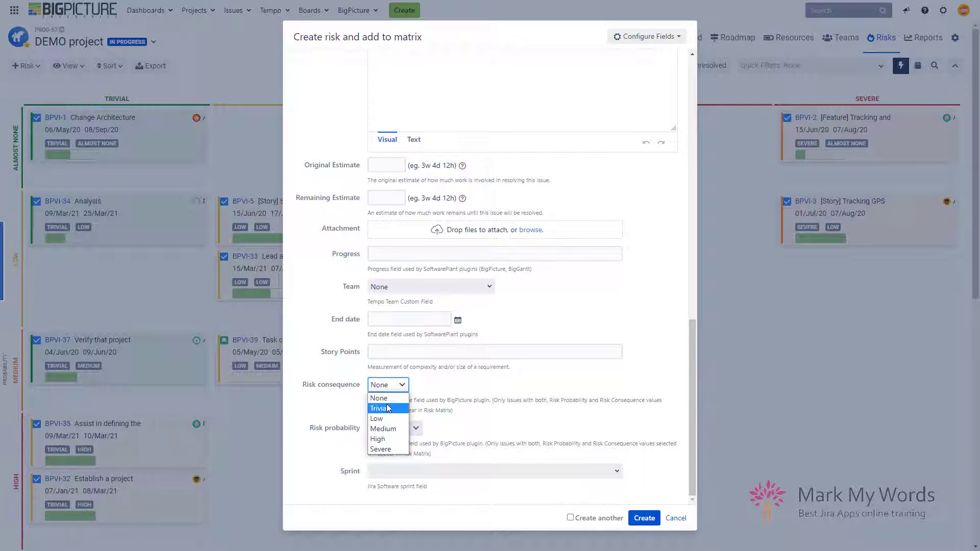
click(391, 430)
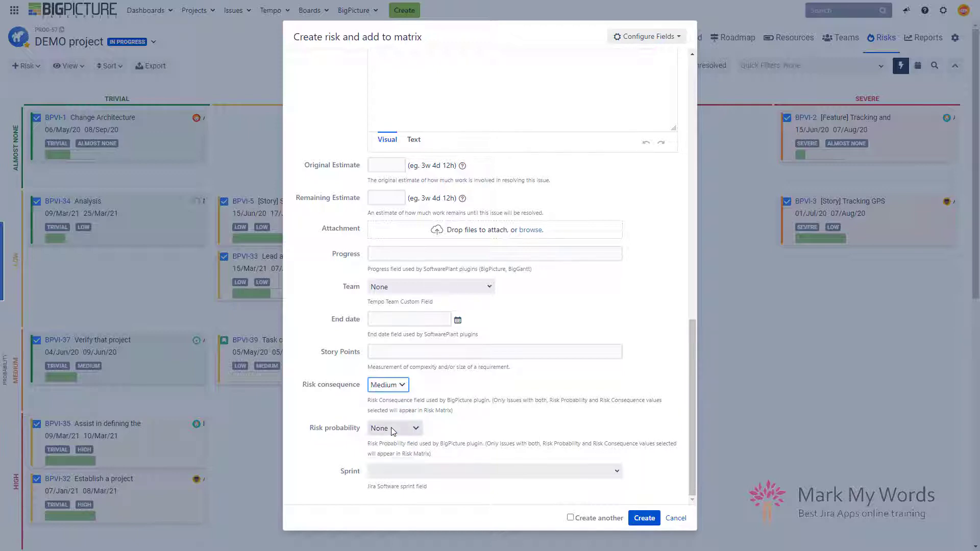
click(393, 430)
click(390, 472)
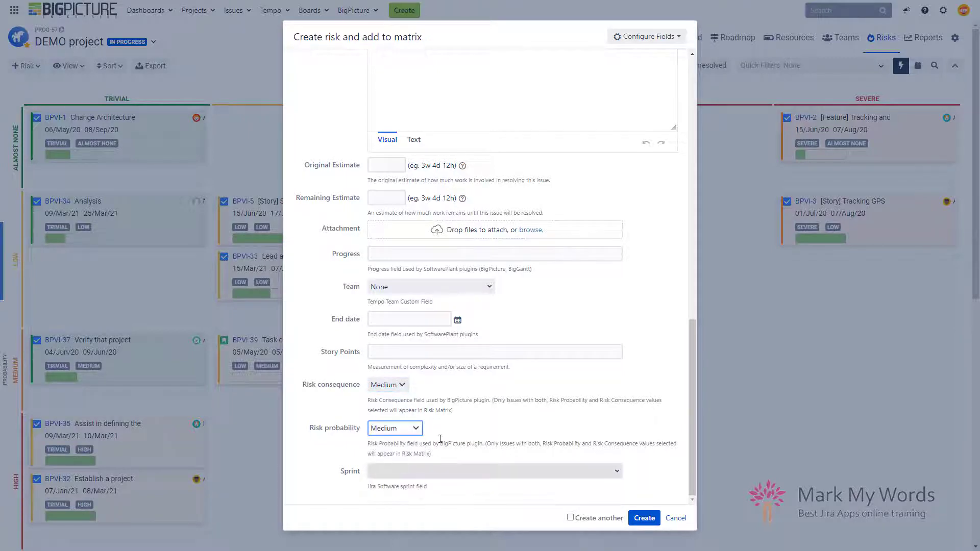
click(471, 424)
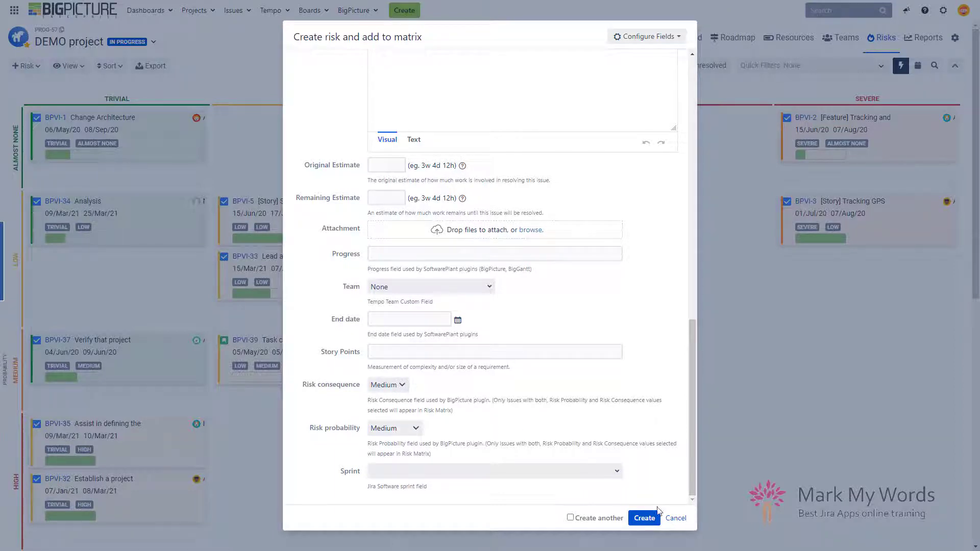
click(646, 519)
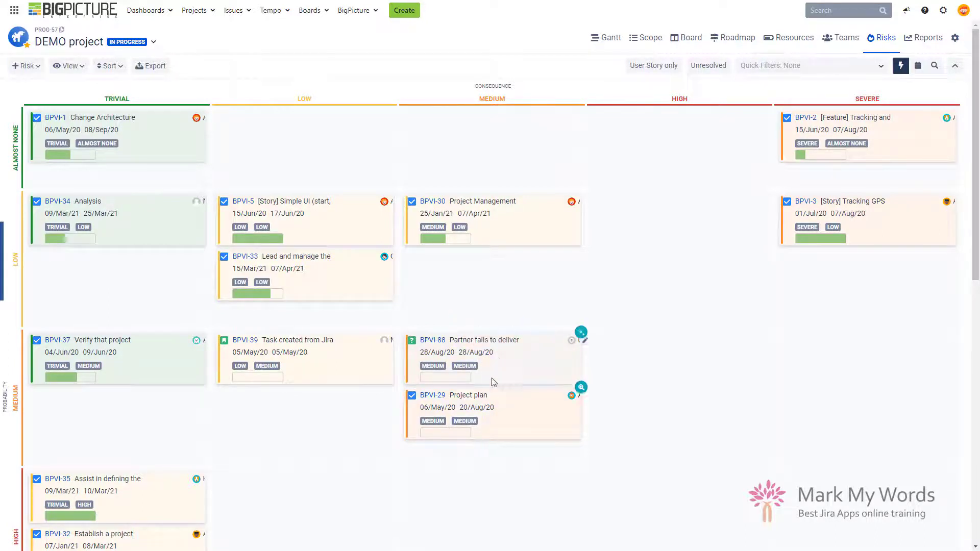
Open the issue page of the new risk "Partner fails to deliver on time" and link it to BPVI-31 as "relates to".
click(434, 344)
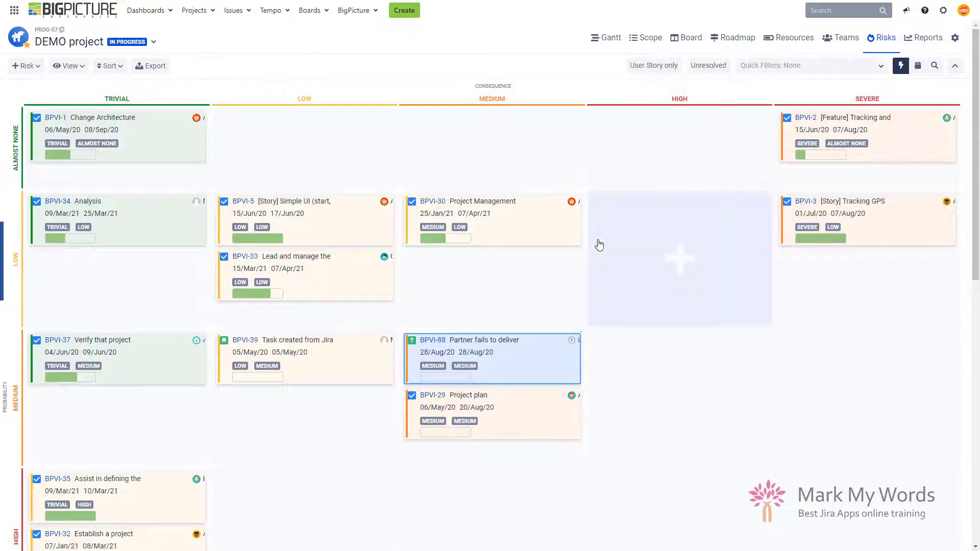
key(F11)
click(189, 8)
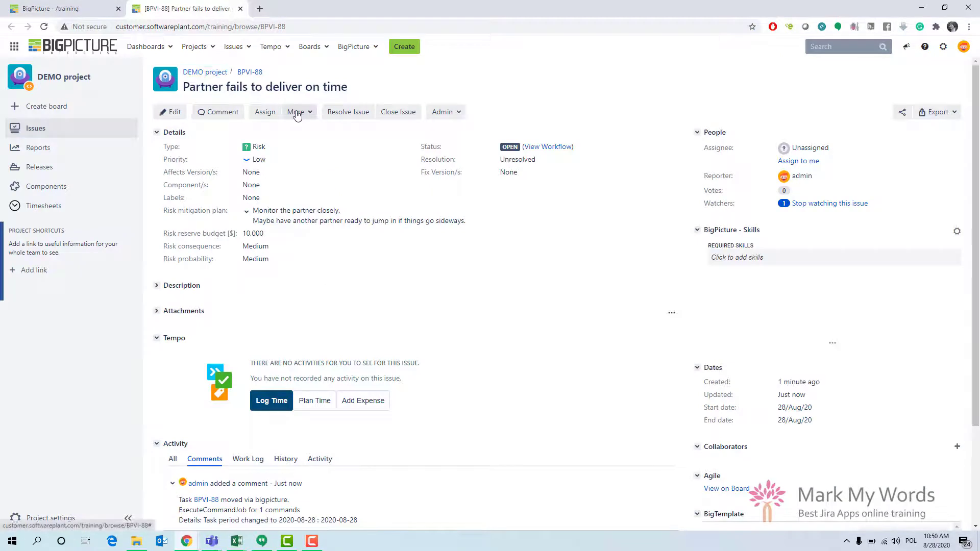
click(298, 113)
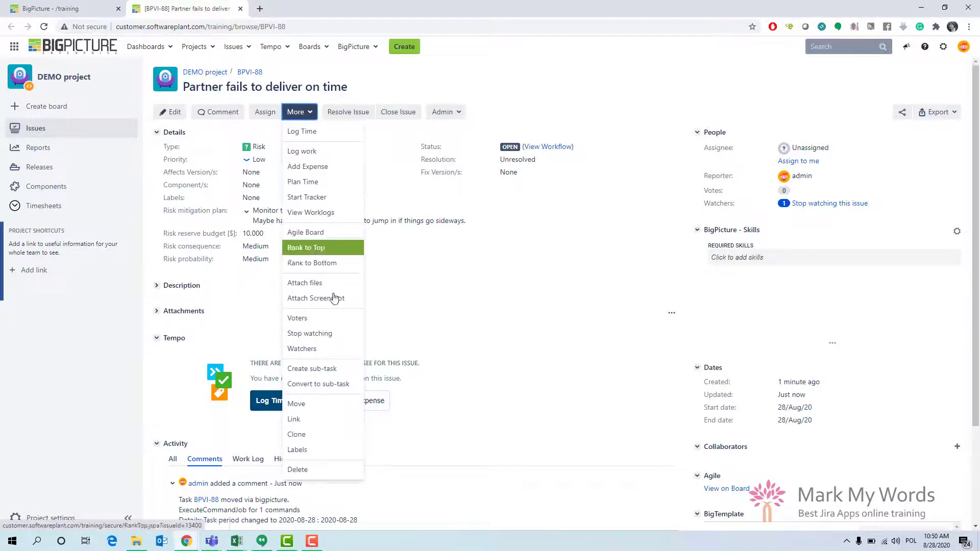
click(315, 420)
click(533, 219)
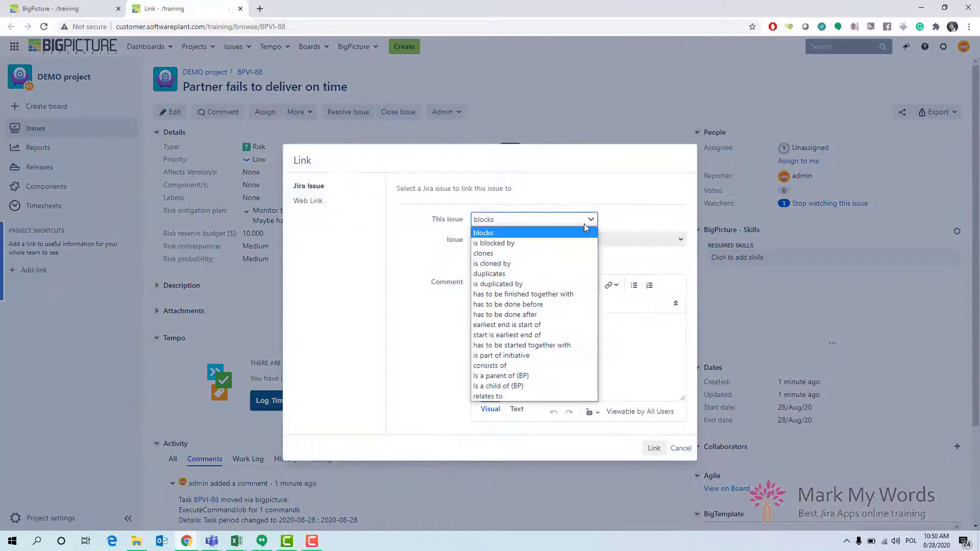
click(517, 398)
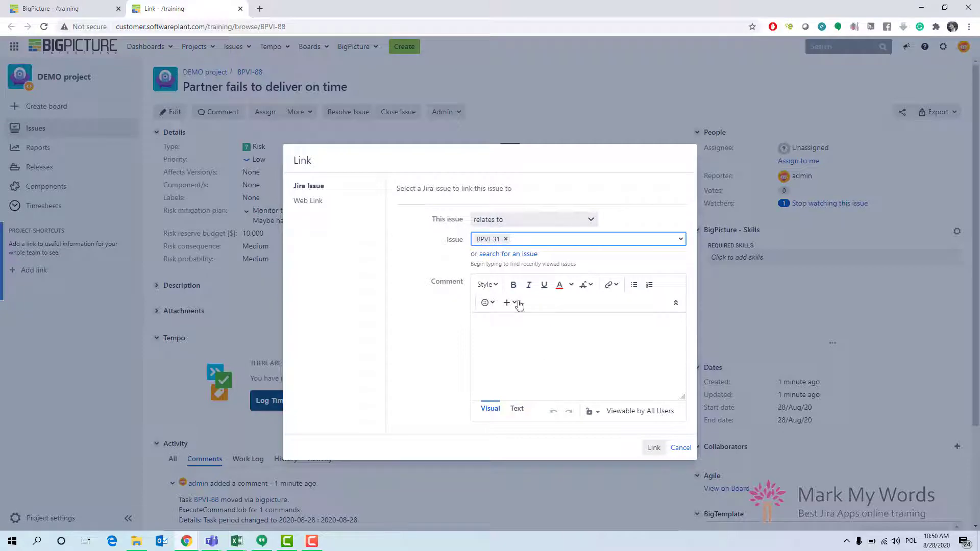
click(652, 447)
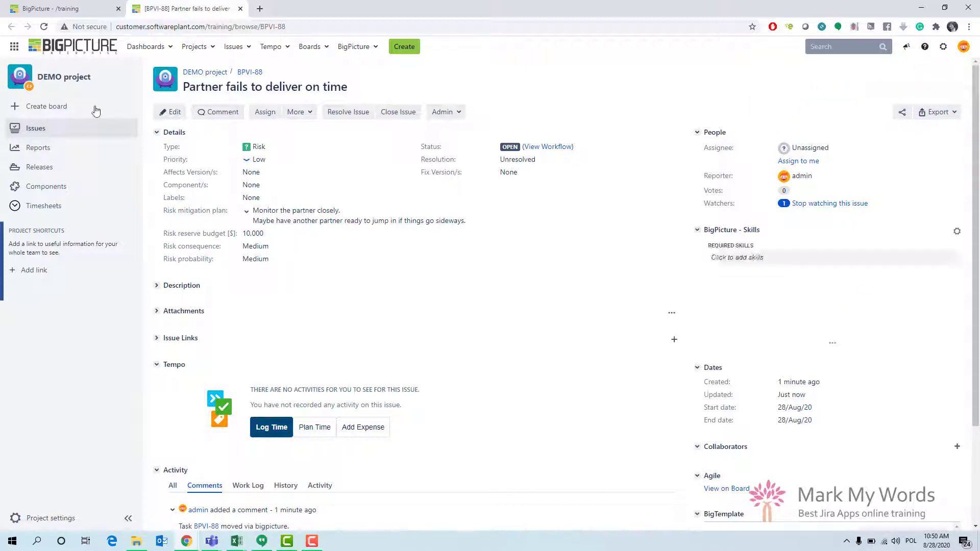
Return to the risk matrix and move the "Partner fails to deliver on time" card to the High consequence, Medium probability cell.
click(91, 10)
key(F11)
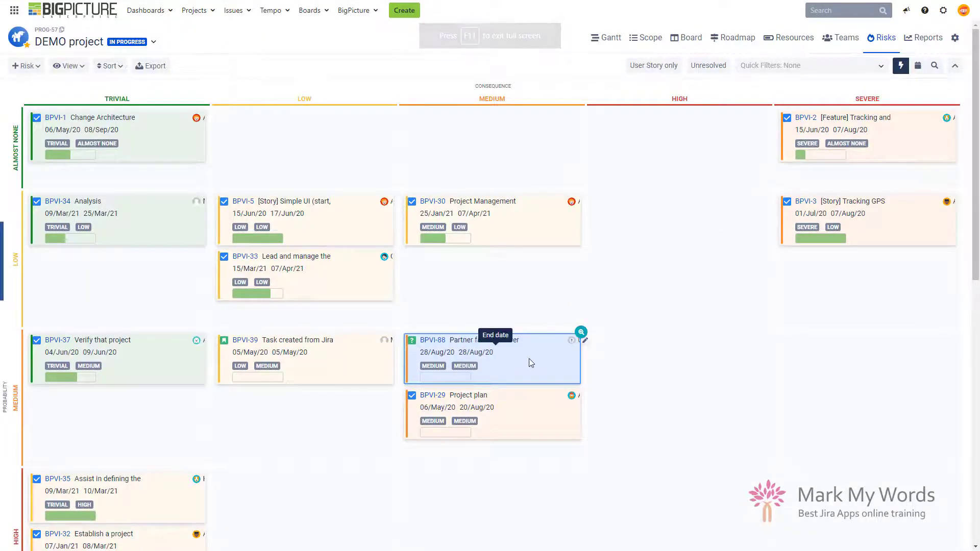
drag(529, 358, 698, 398)
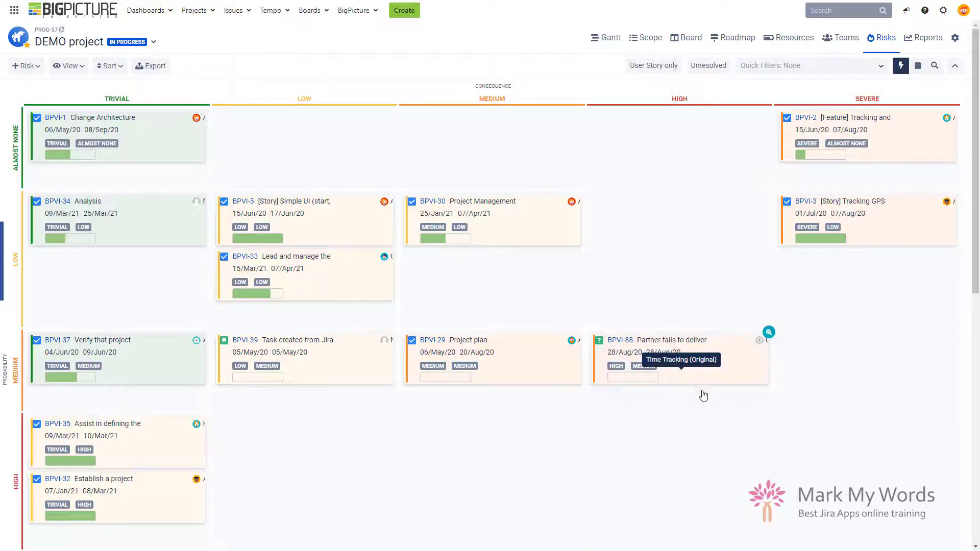
scroll(700, 438, down, 10)
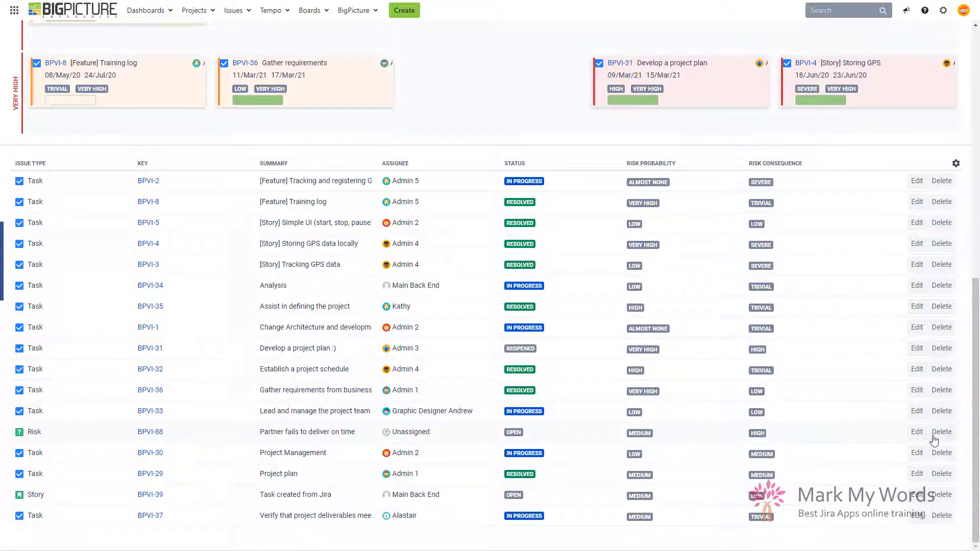
Edit the "Partner fails to deliver on time" risk in the issue table, set its assignee to Admin 1 and save.
click(917, 432)
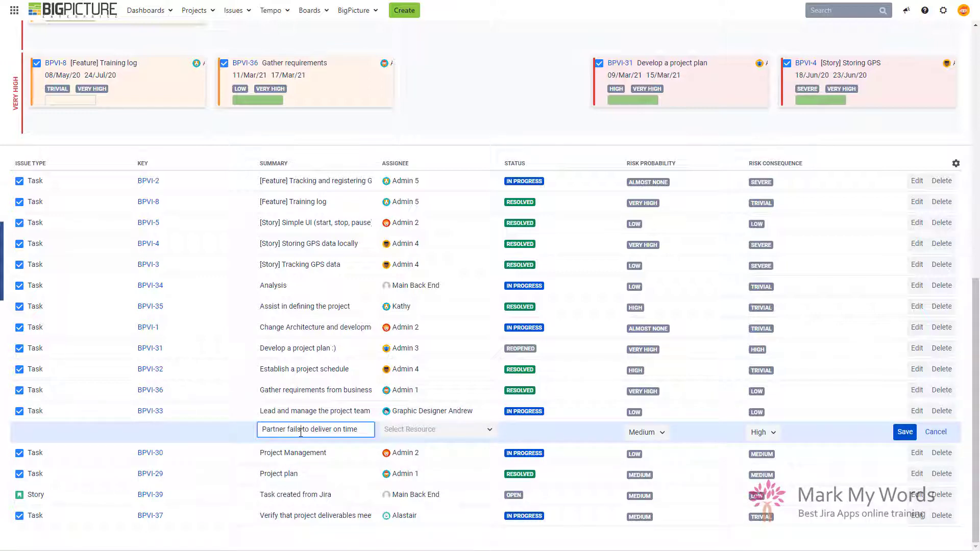
click(471, 436)
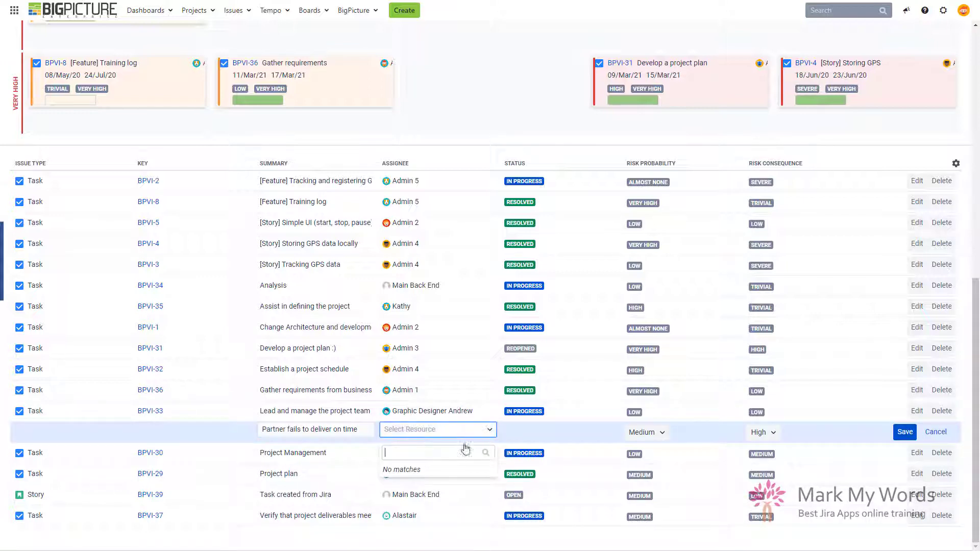
text(admi)
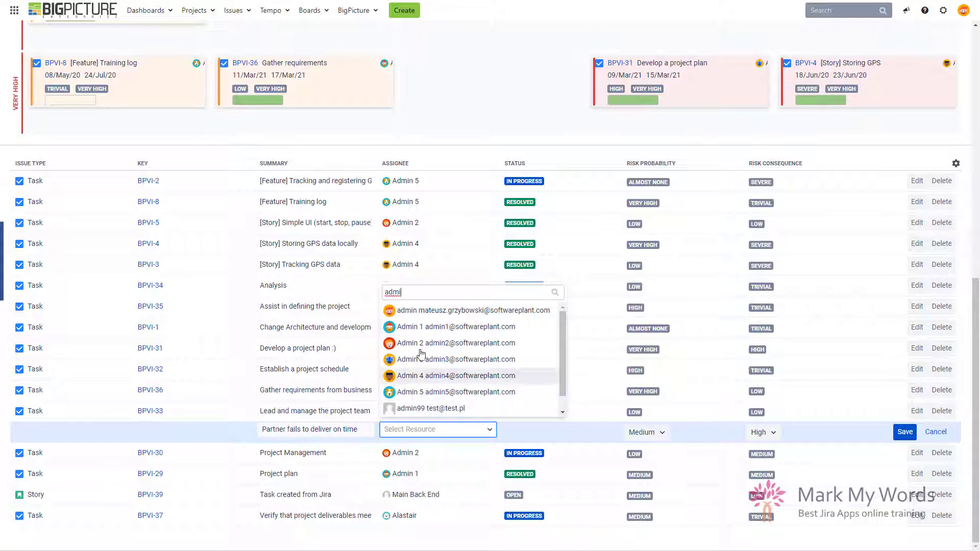
click(449, 327)
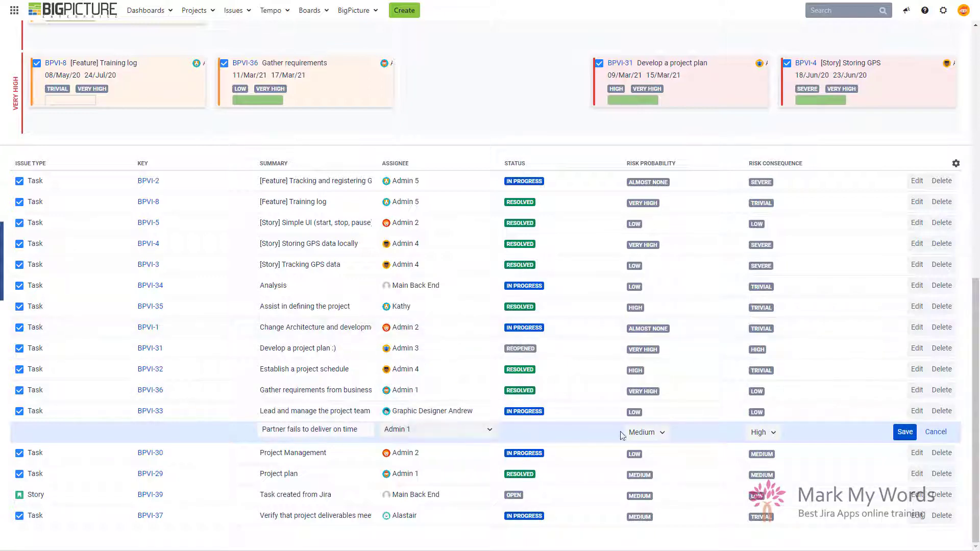
click(660, 434)
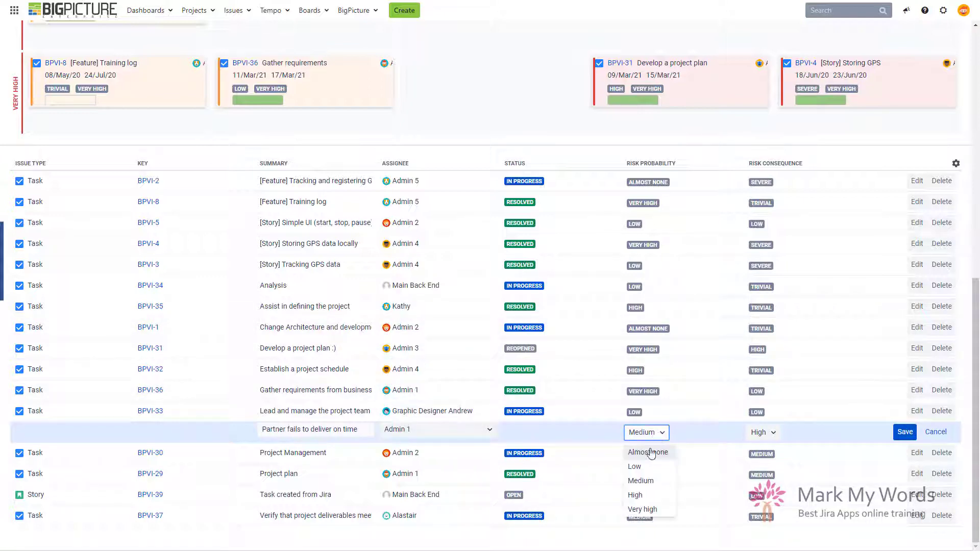
click(774, 432)
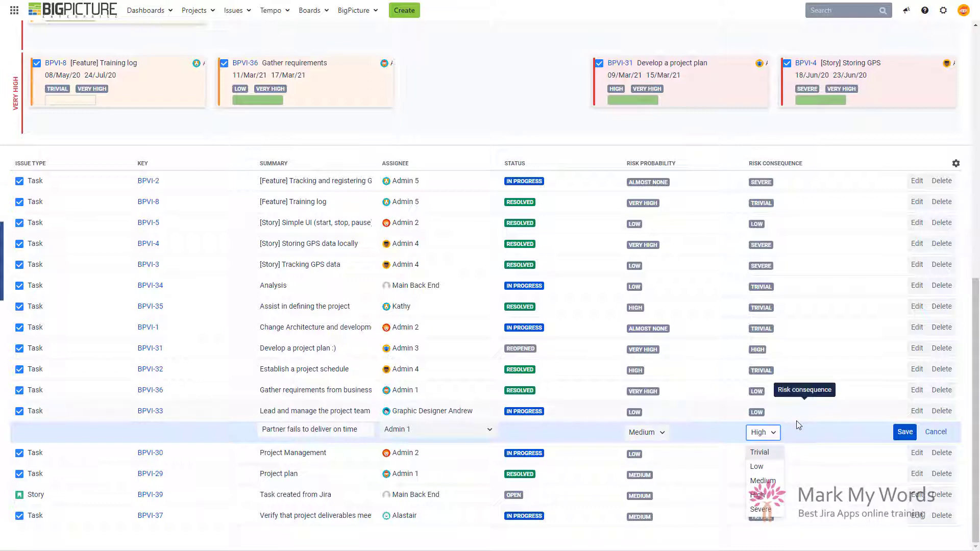
click(902, 434)
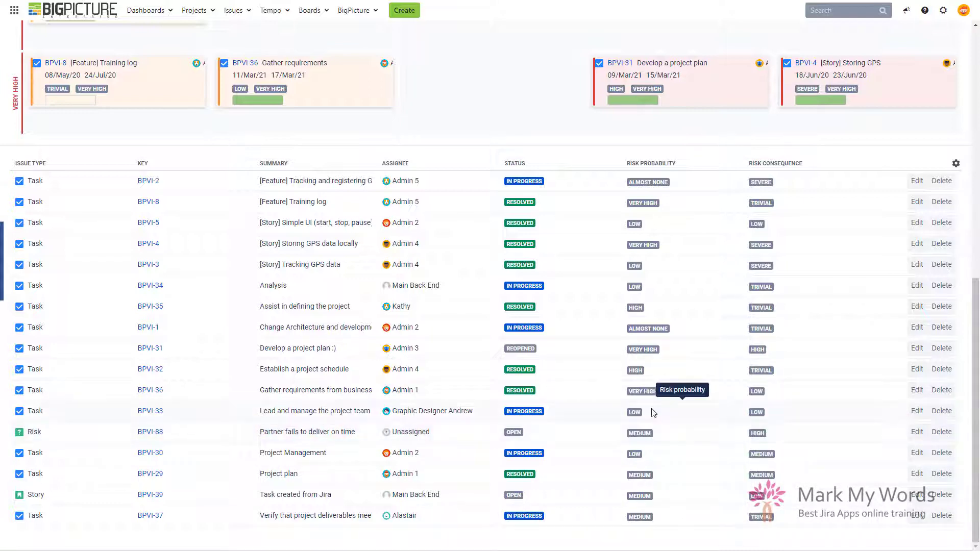
scroll(370, 345, up, 6)
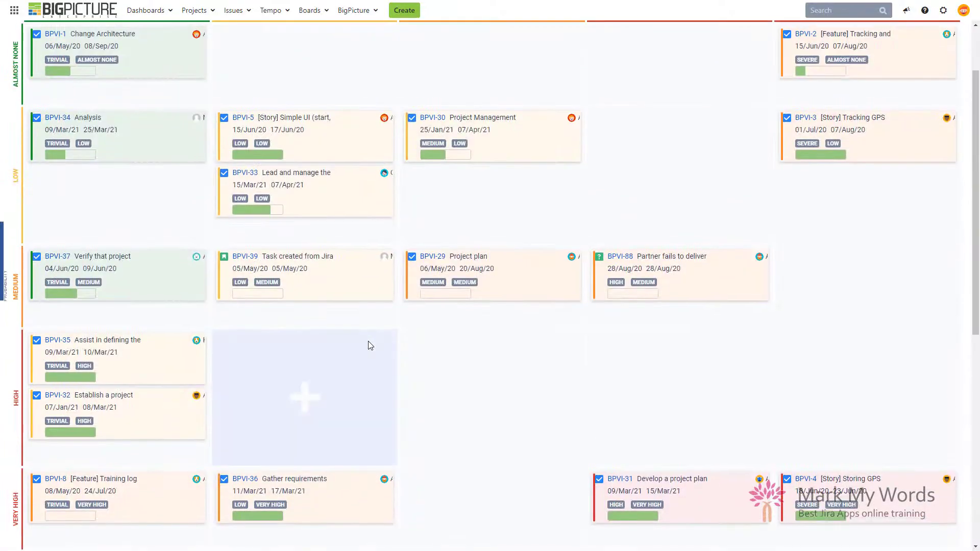
scroll(429, 246, up, 2)
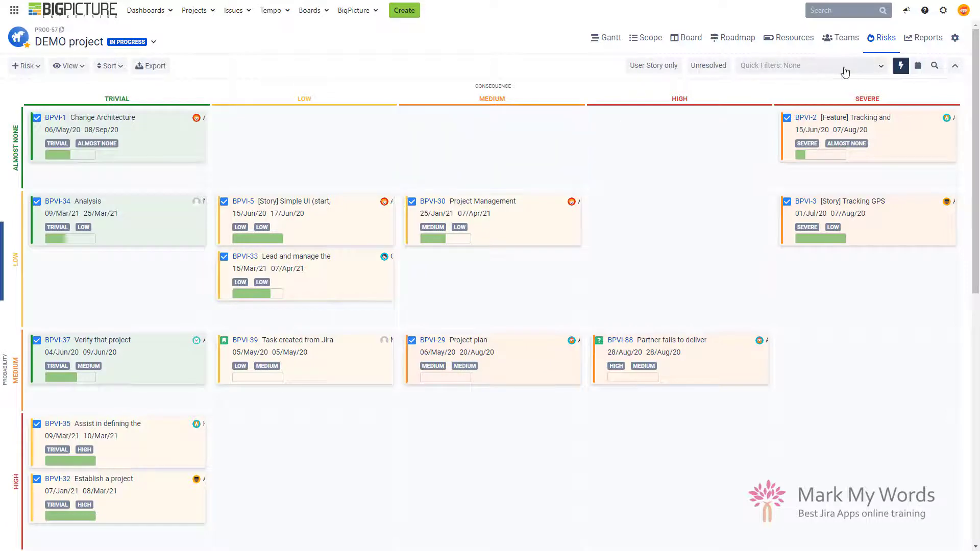
click(373, 16)
click(374, 115)
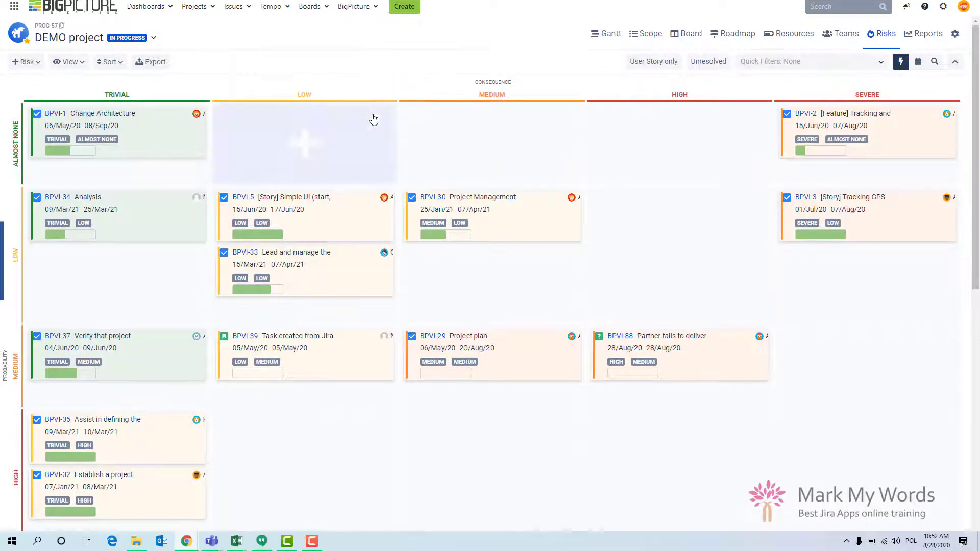
click(309, 10)
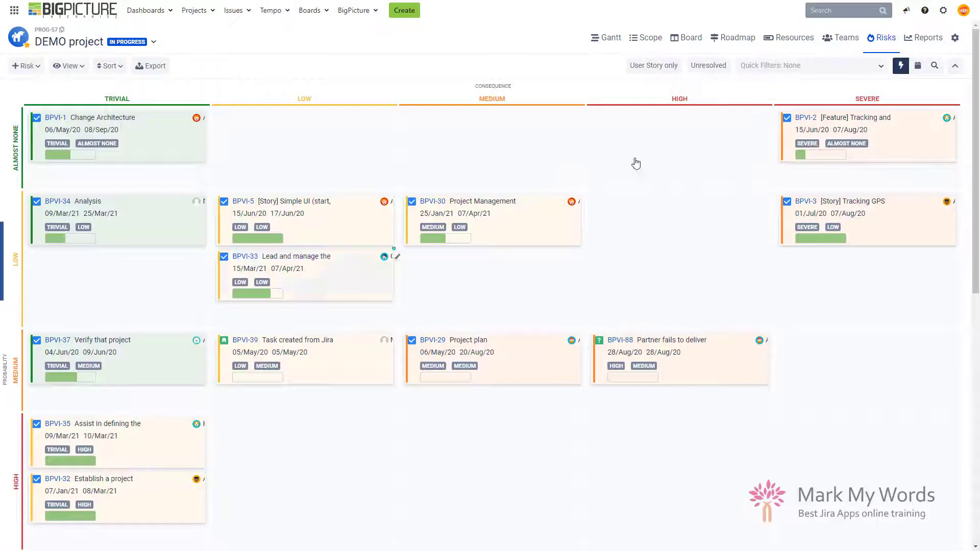
Open the DEMO project's risk card configuration and remove the Start date and End date fields together with their row.
click(957, 42)
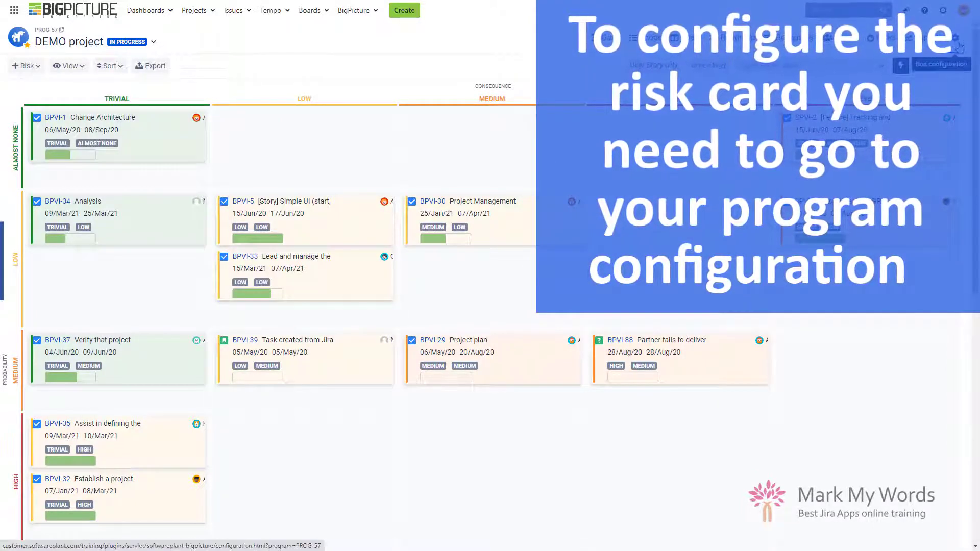
click(955, 42)
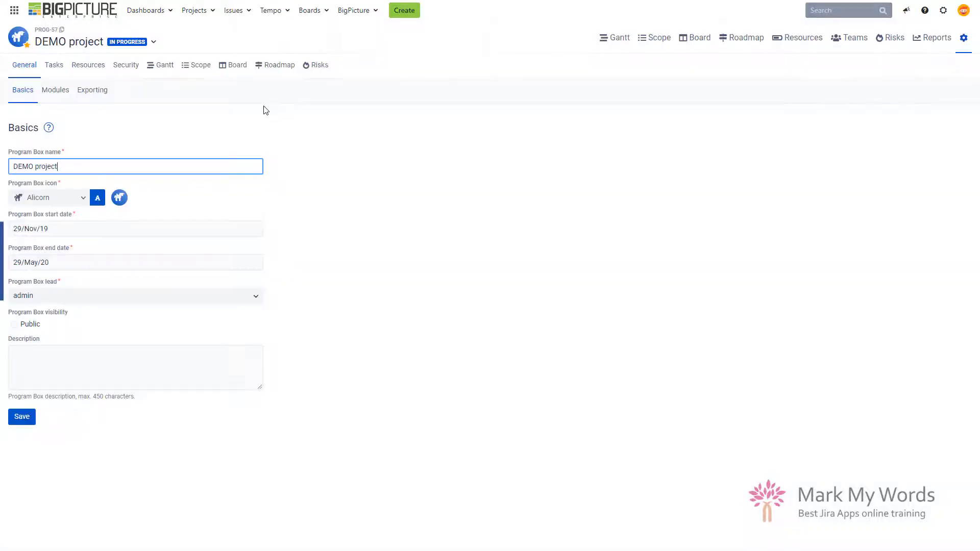
click(318, 65)
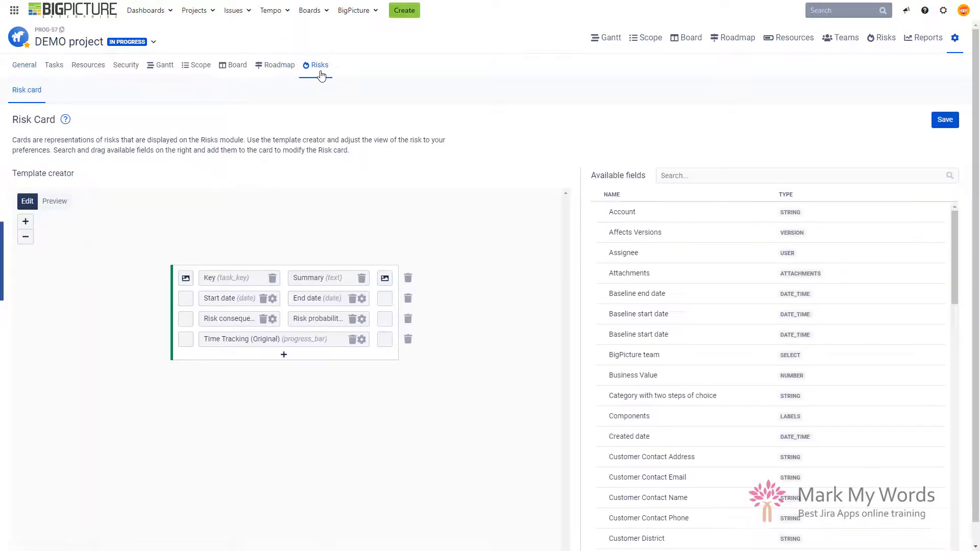
click(263, 300)
click(352, 299)
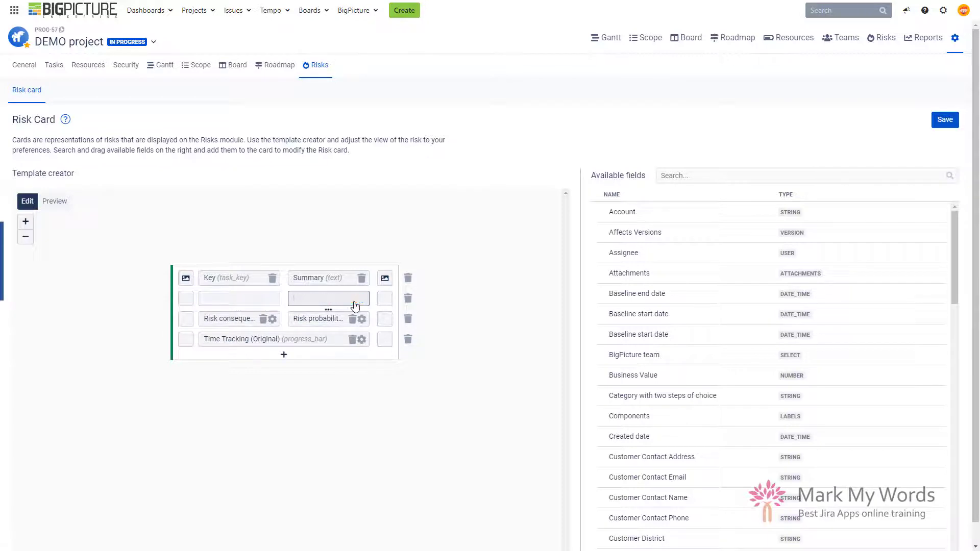
click(407, 299)
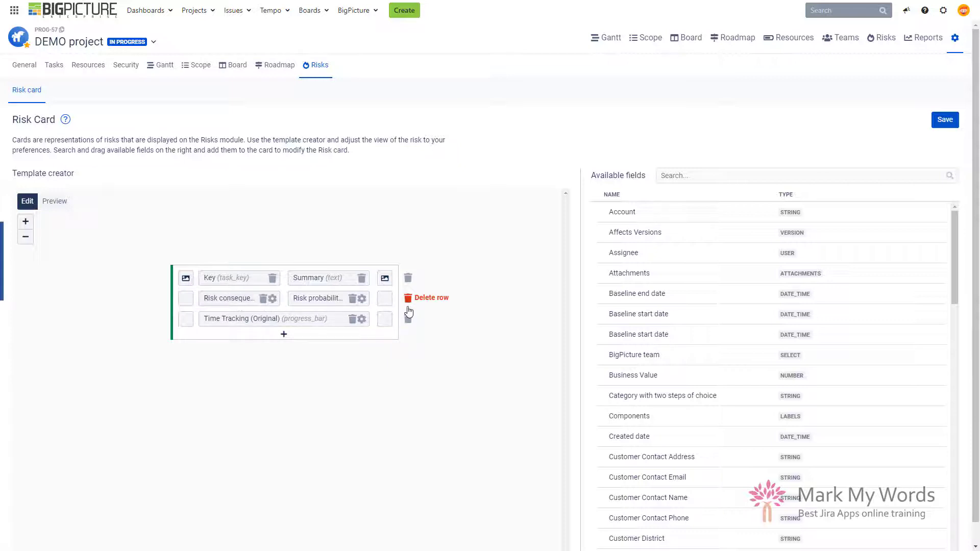
Remove the Risk consequence and Risk probability fields and enlarge the emptied space into one full-width cell two rows high.
click(263, 300)
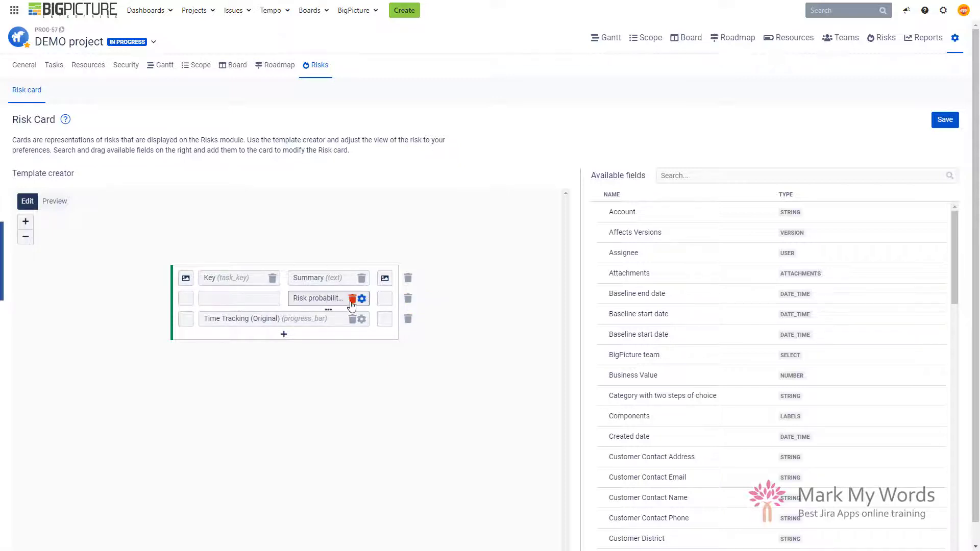
click(352, 300)
drag(287, 299, 373, 299)
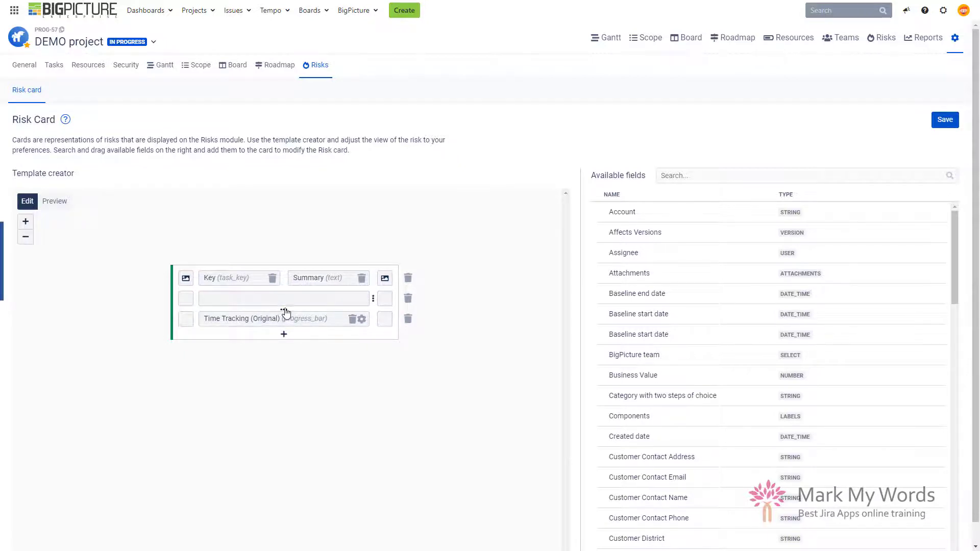
drag(285, 313, 331, 316)
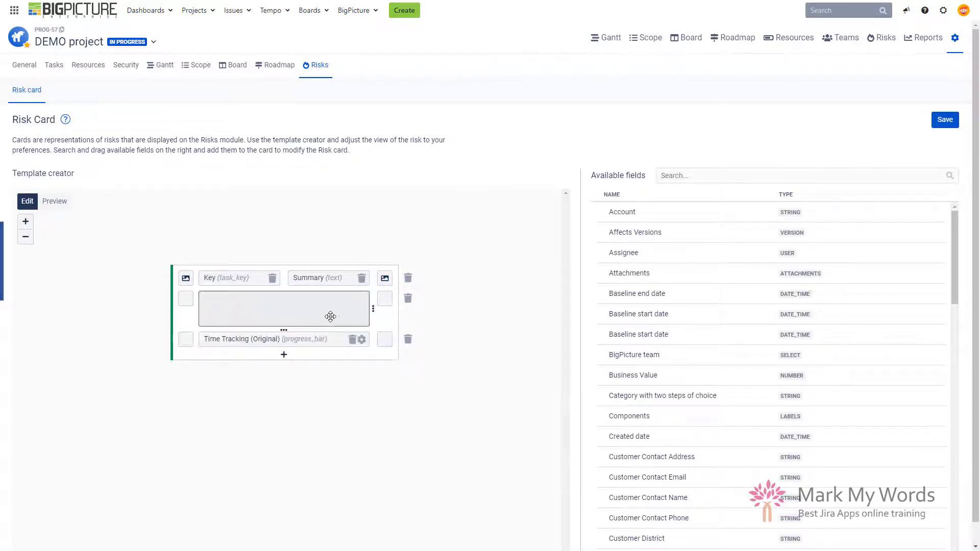
Search the available fields for "risk" and place Risk mitigation plan in the enlarged empty cell of the card.
click(703, 173)
text(risk)
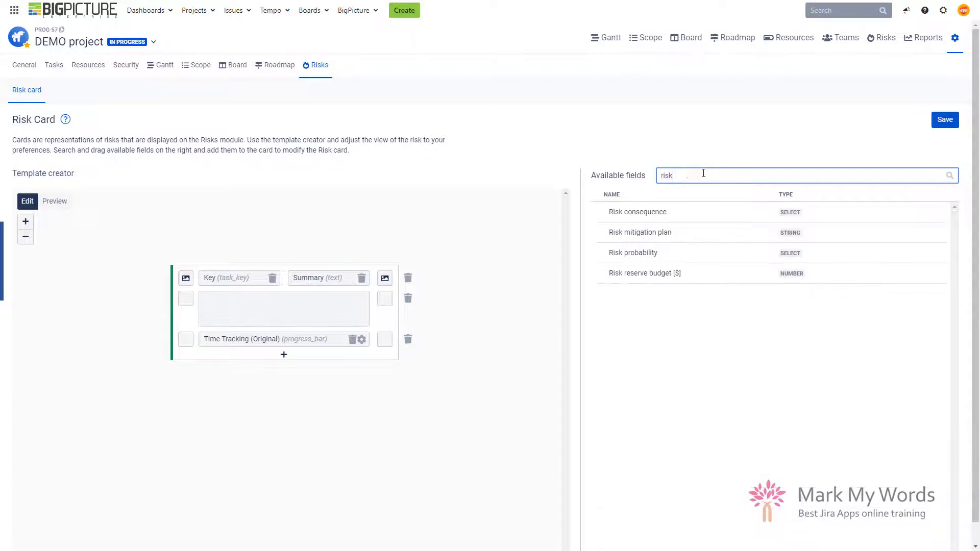
drag(602, 232, 299, 316)
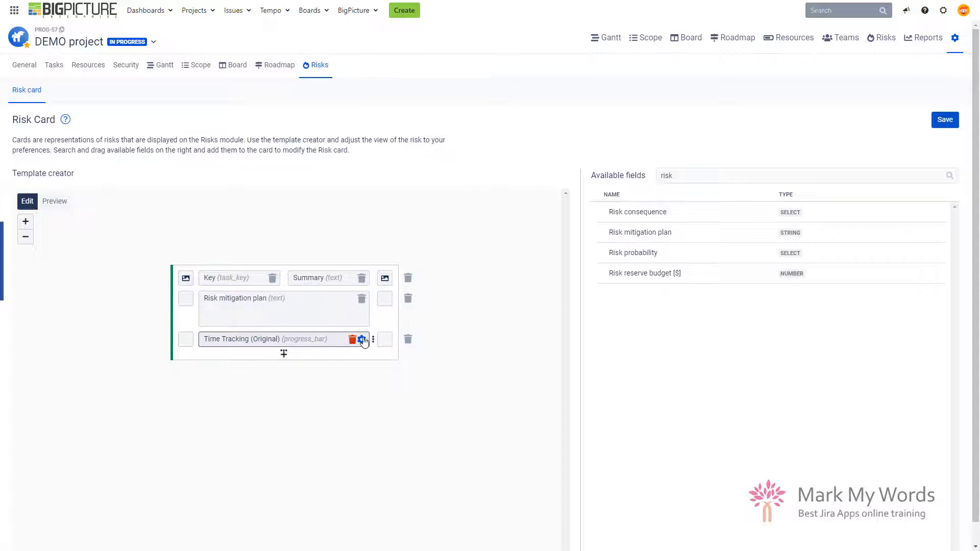
Narrow the Time Tracking (Original) field to half width, add Risk reserve budget [$] beside it and save the card template.
drag(374, 339, 258, 340)
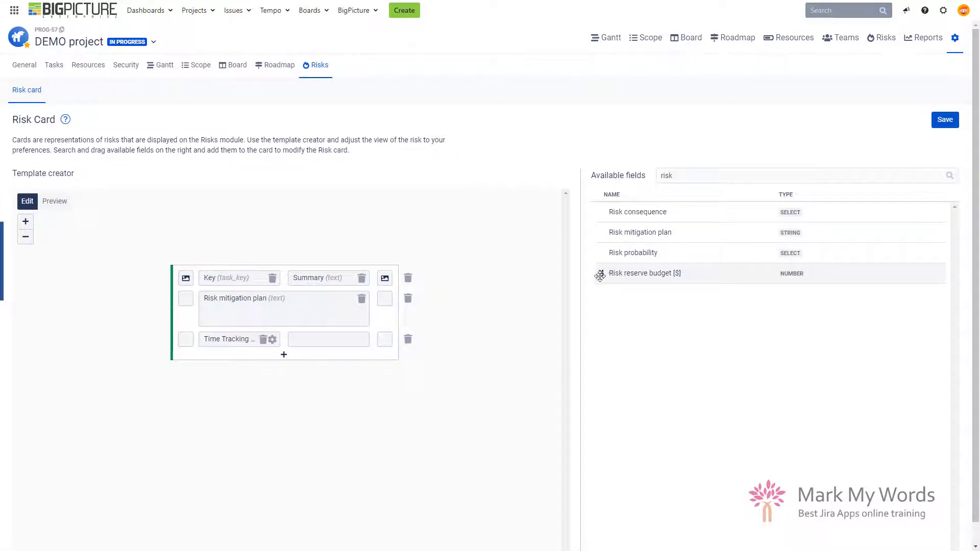
drag(608, 271, 325, 345)
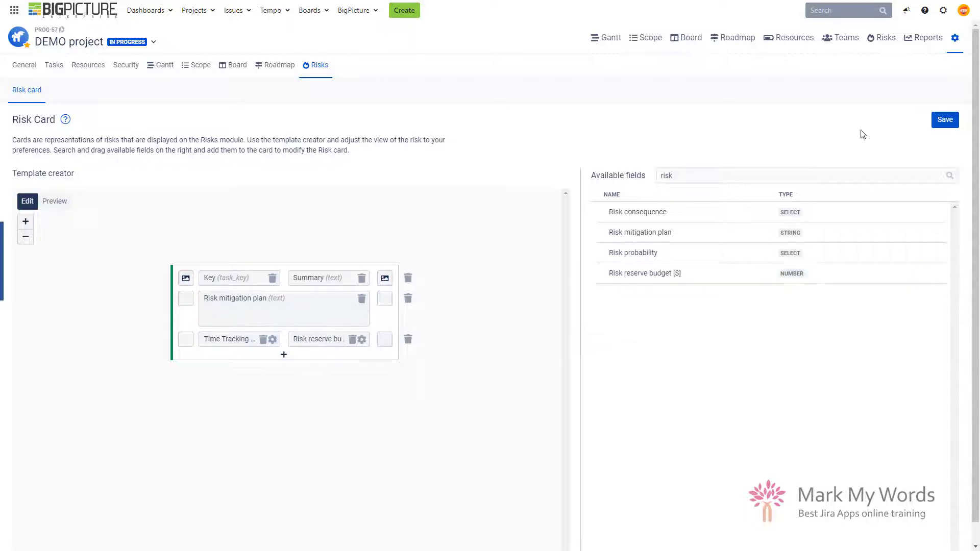
click(946, 121)
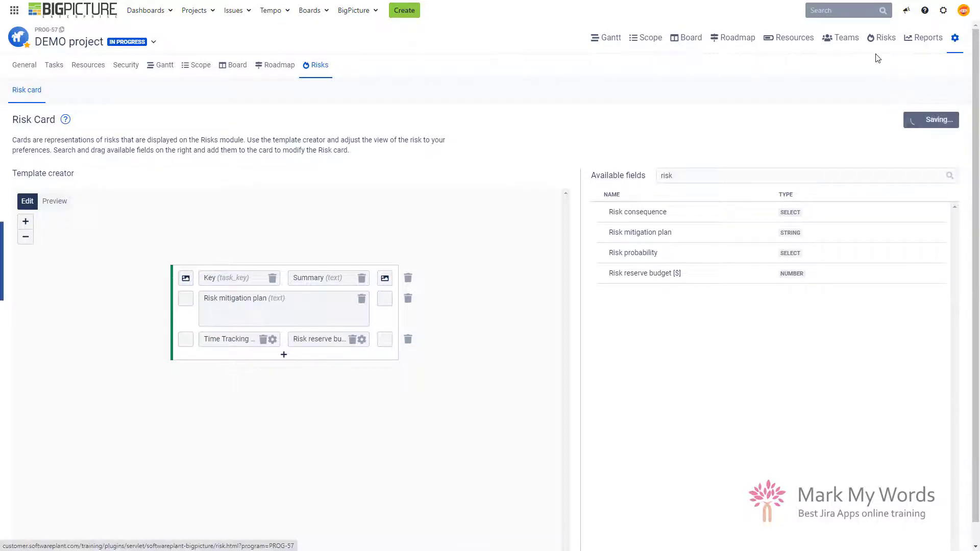
Return to the risk matrix, enlarge the BPVI-1 "Change Architecture" card and set its risk mitigation plan to "Edit the fields (text)".
click(891, 54)
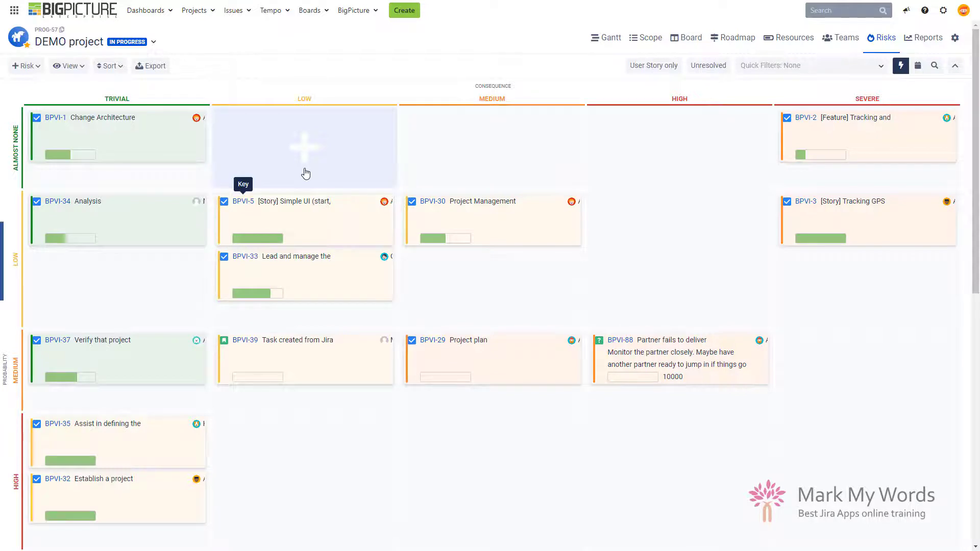
mouse_move(168, 136)
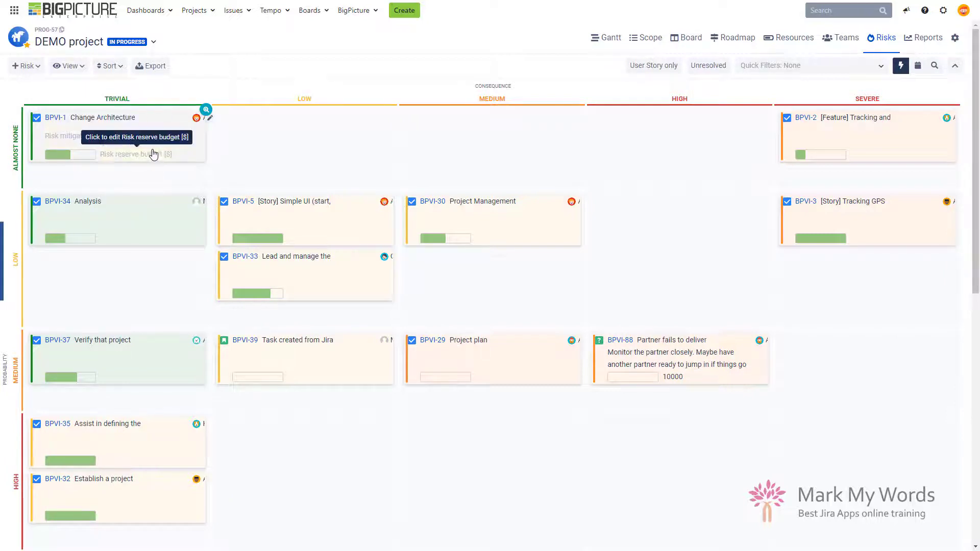
click(206, 111)
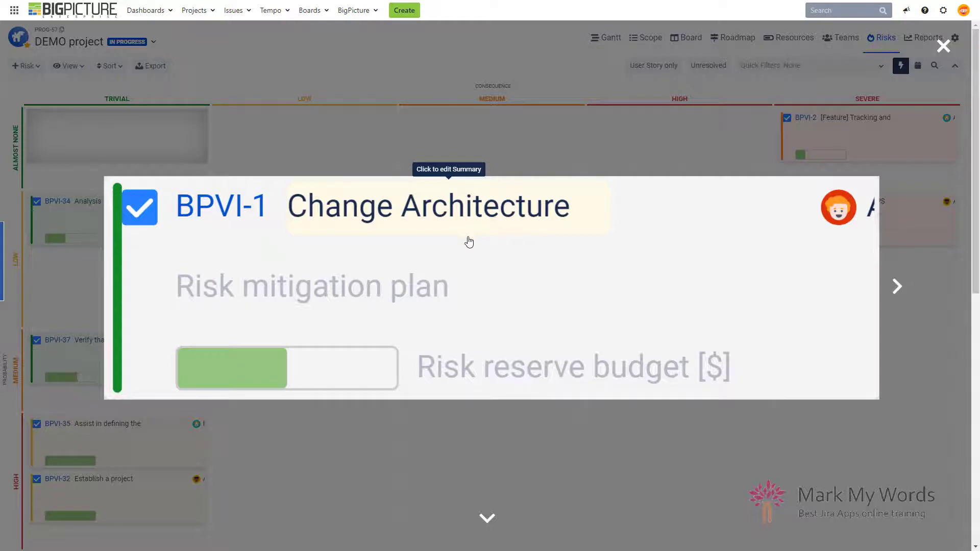
click(381, 284)
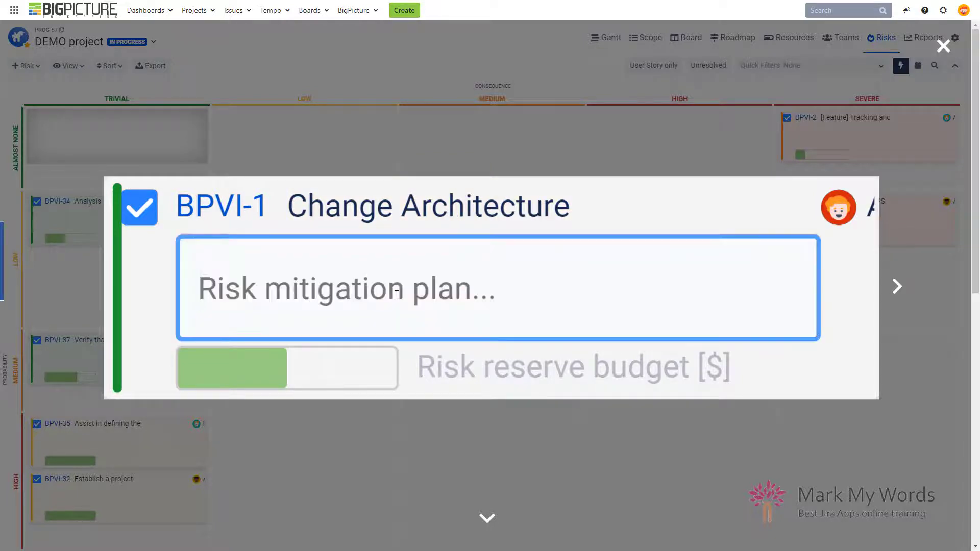
text(Ed)
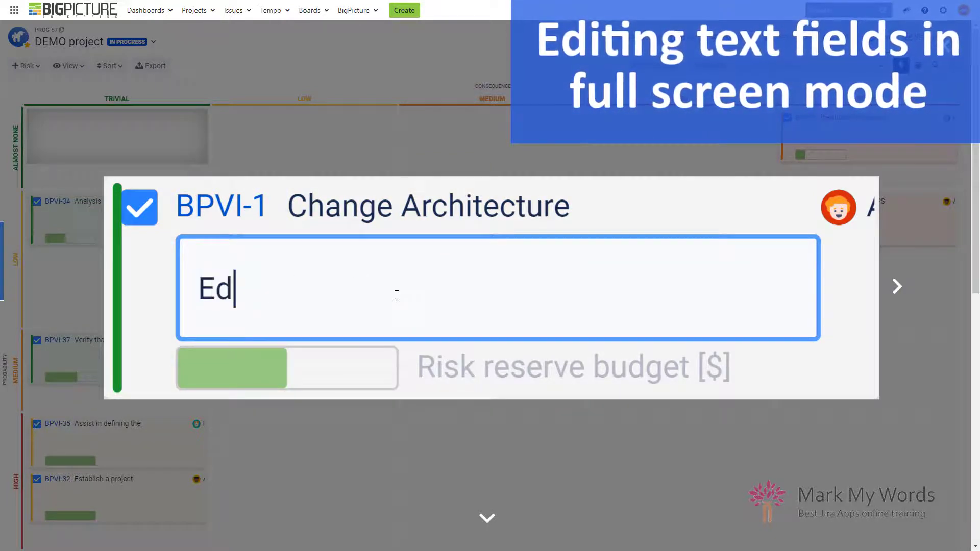
text(it the)
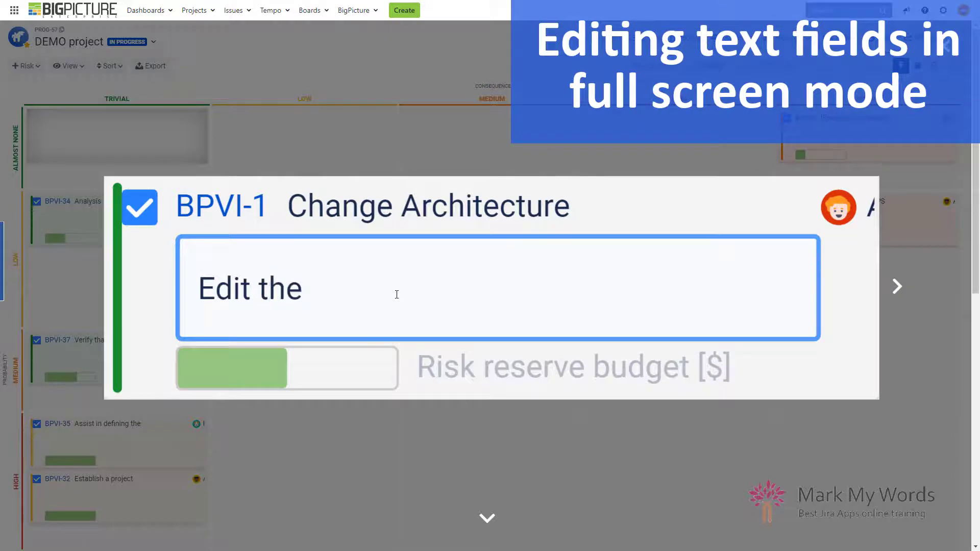
text( fields (text))
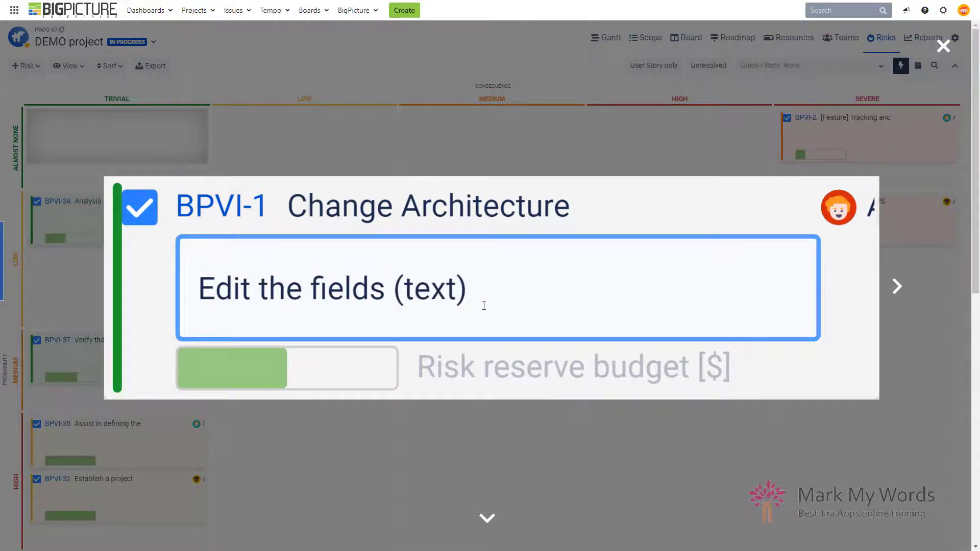
key(Return)
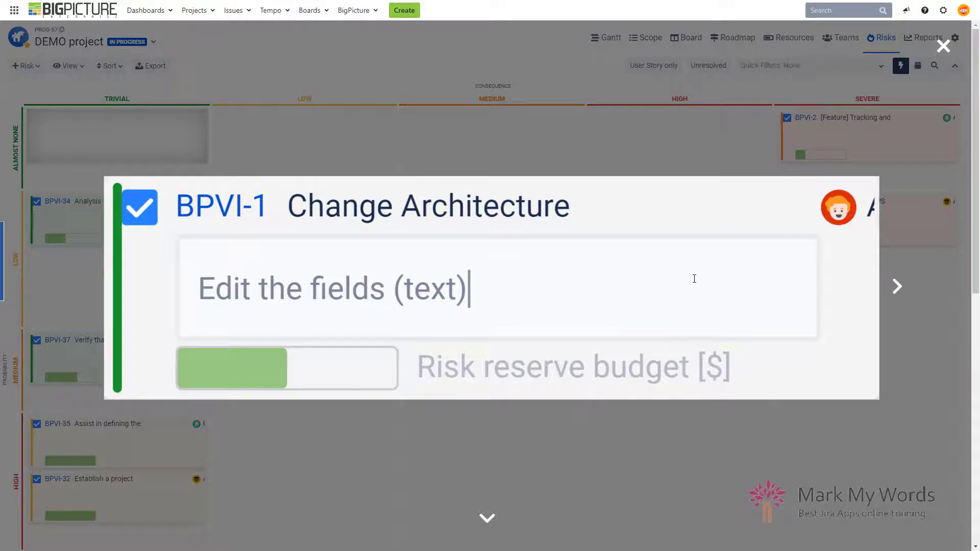
Set the risk reserve budget on the enlarged BPVI-1 card to 100000 dollars.
click(538, 377)
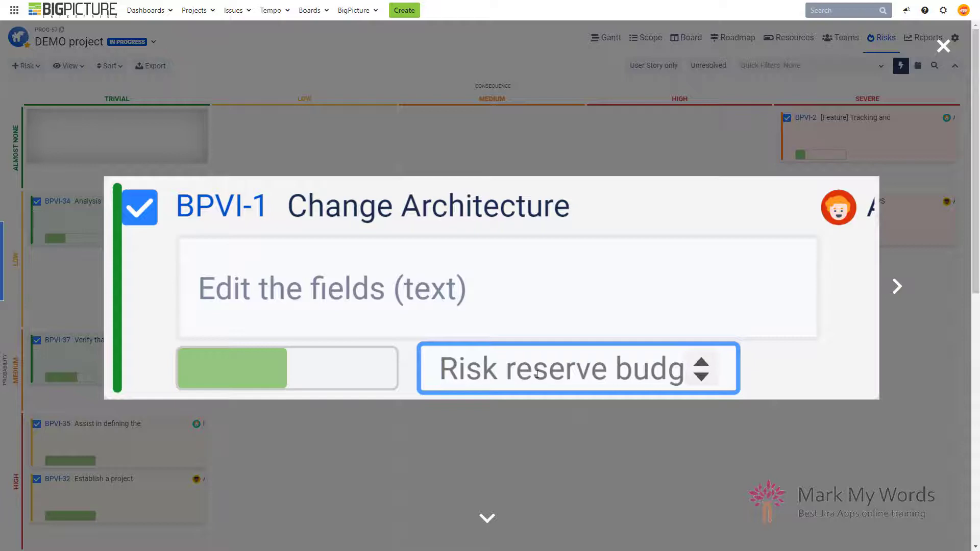
text(100000)
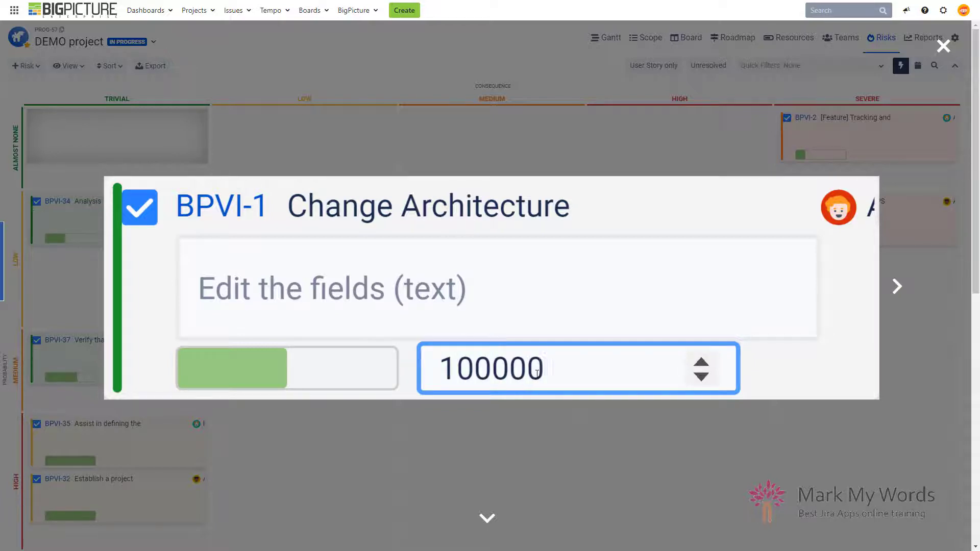
key(Return)
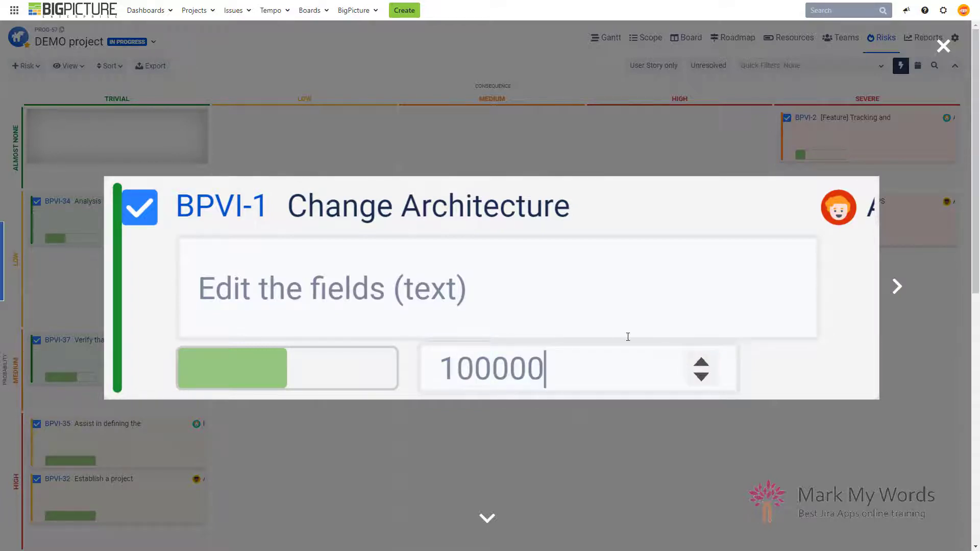
Browse the enlarged cards from BPVI-1 through BPVI-2 to BPVI-3 and return to the risk matrix.
click(944, 47)
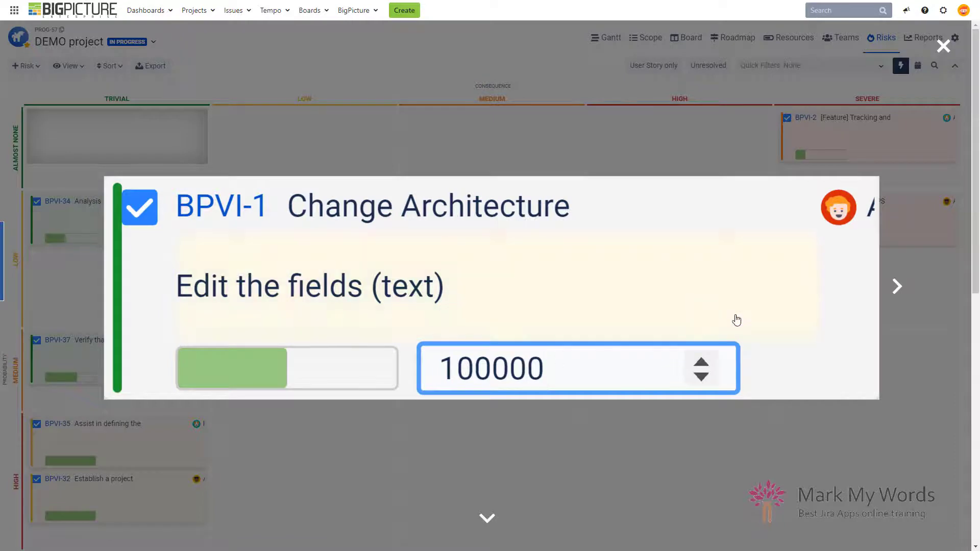
click(897, 287)
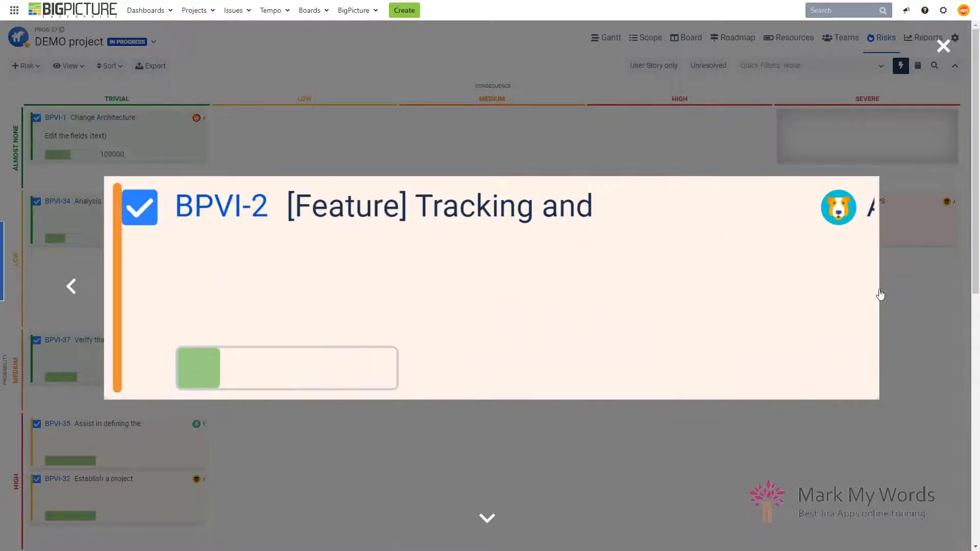
click(487, 518)
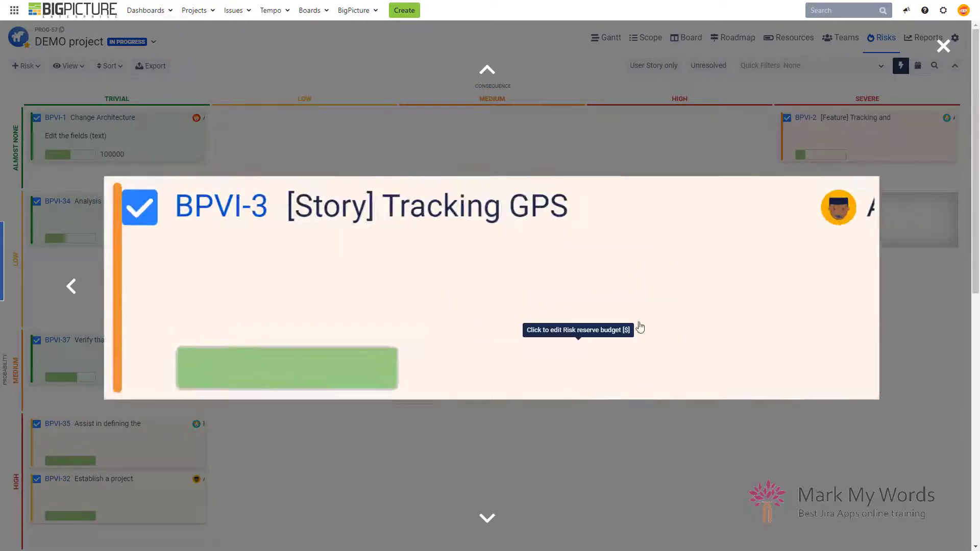
click(944, 46)
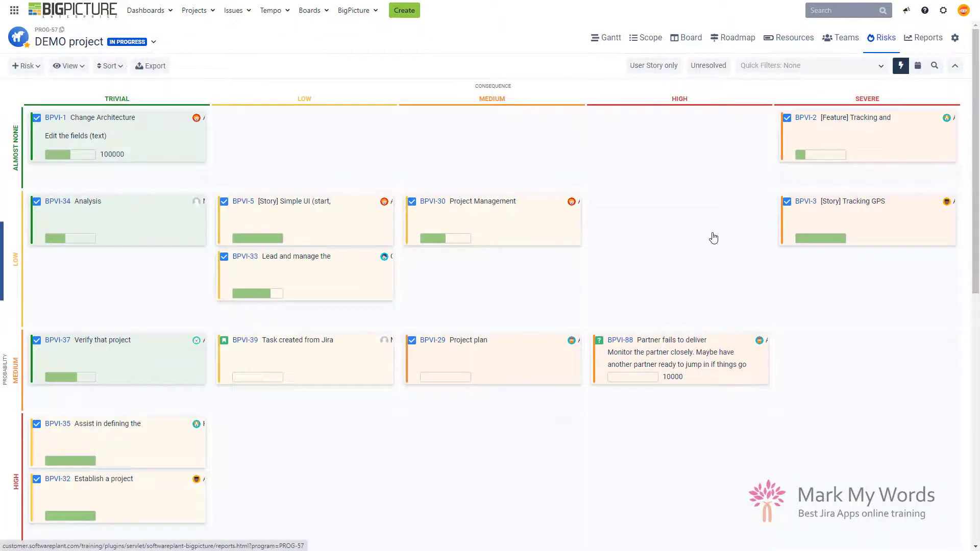
Enlarge the BPVI-88 "Partner fails to deliver" card and set its risk reserve budget to 5000 dollars.
click(767, 332)
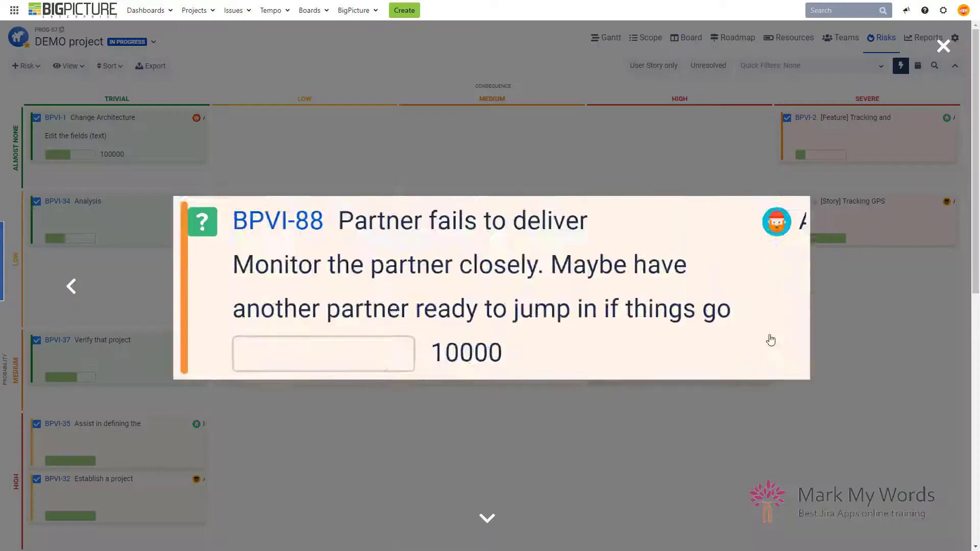
click(485, 368)
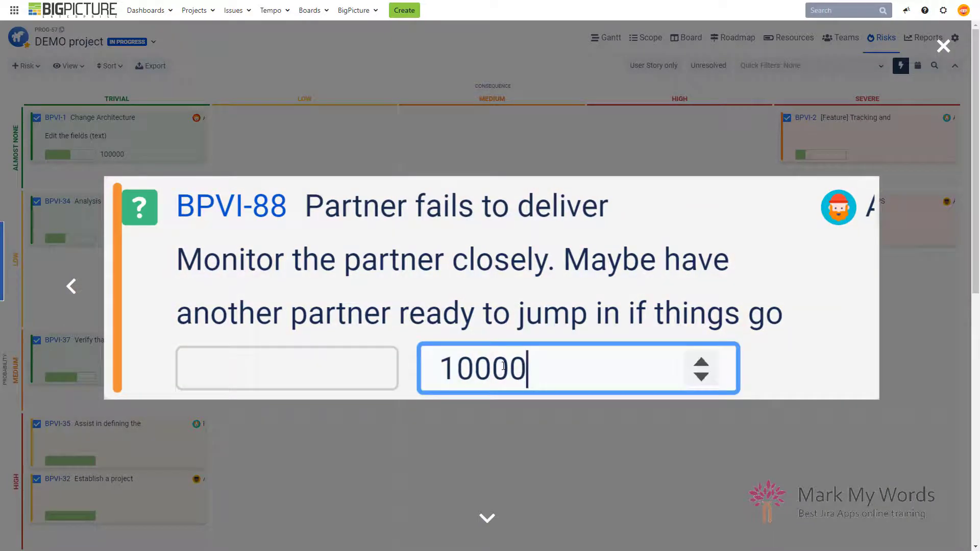
drag(527, 368, 504, 366)
double_click(503, 366)
text(5000)
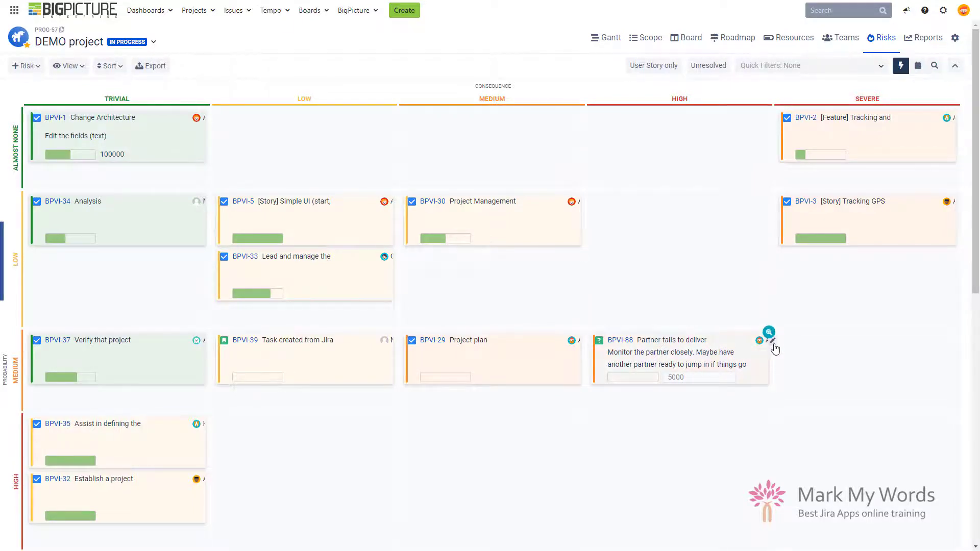
Open BPVI-88 for editing, look through all its task fields and close the form without saving.
click(773, 342)
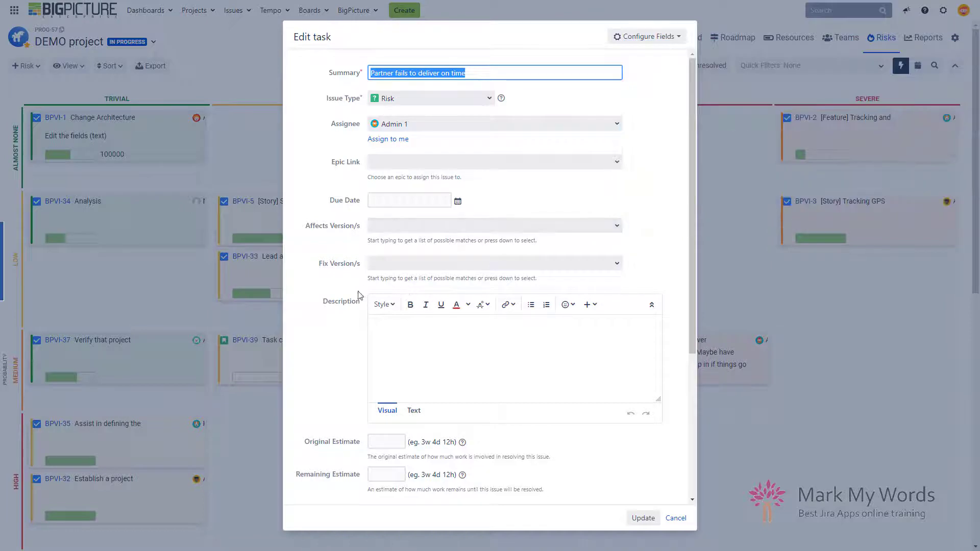
scroll(354, 308, down, 4)
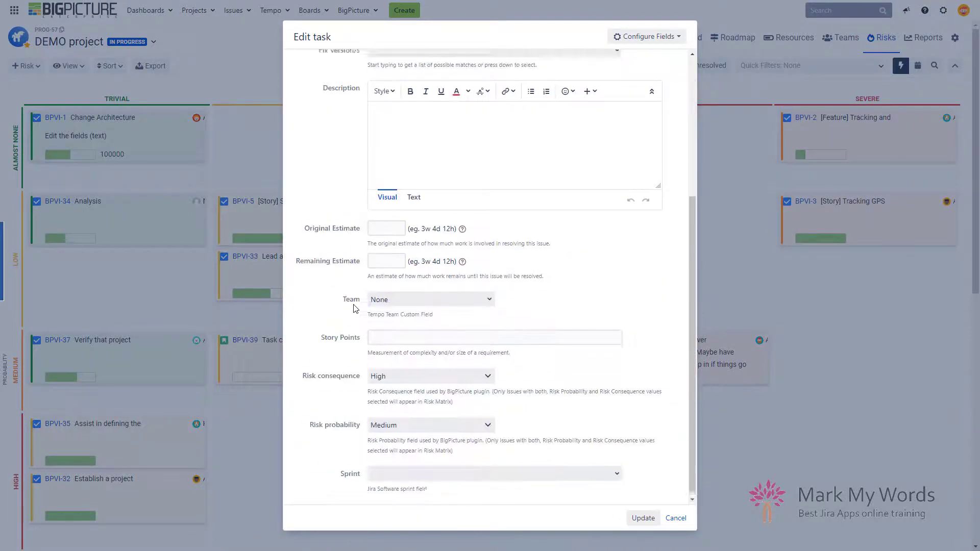
scroll(354, 308, up, 5)
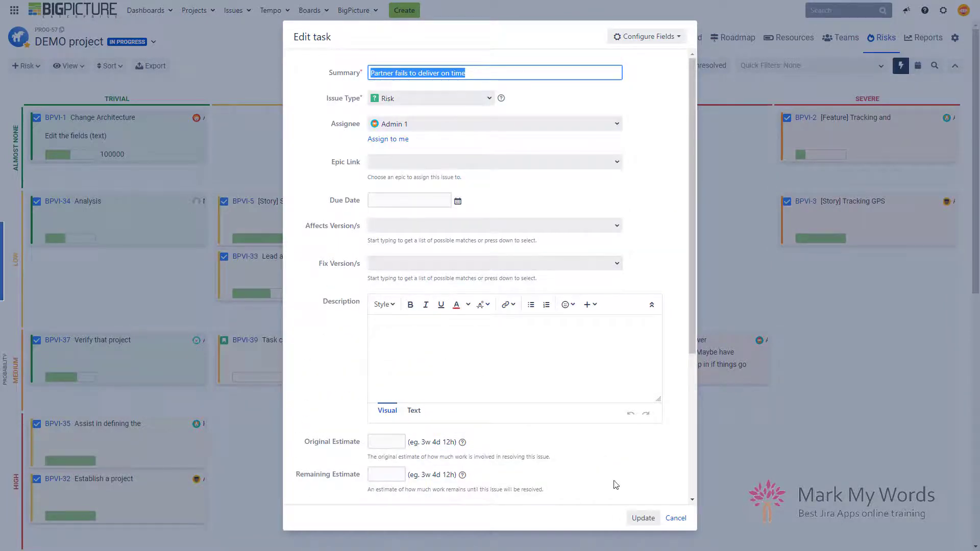
click(677, 519)
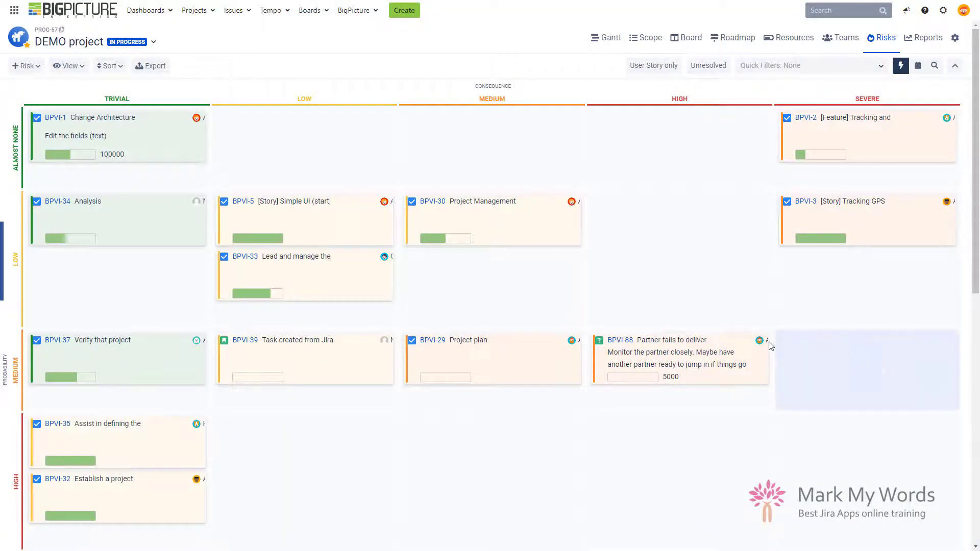
Review the risk list below the matrix and the options for adding an issue to the almost none / low cell.
mouse_move(770, 344)
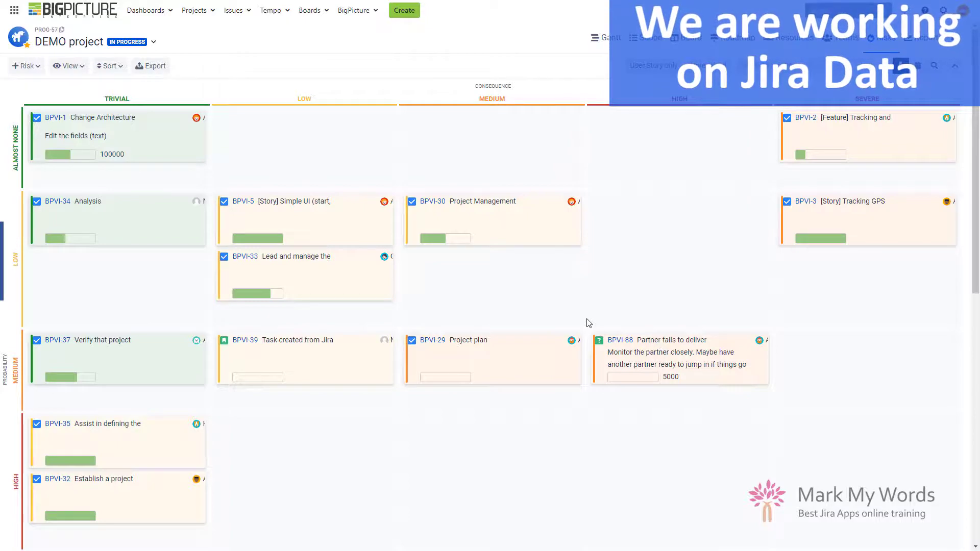
scroll(556, 327, down, 10)
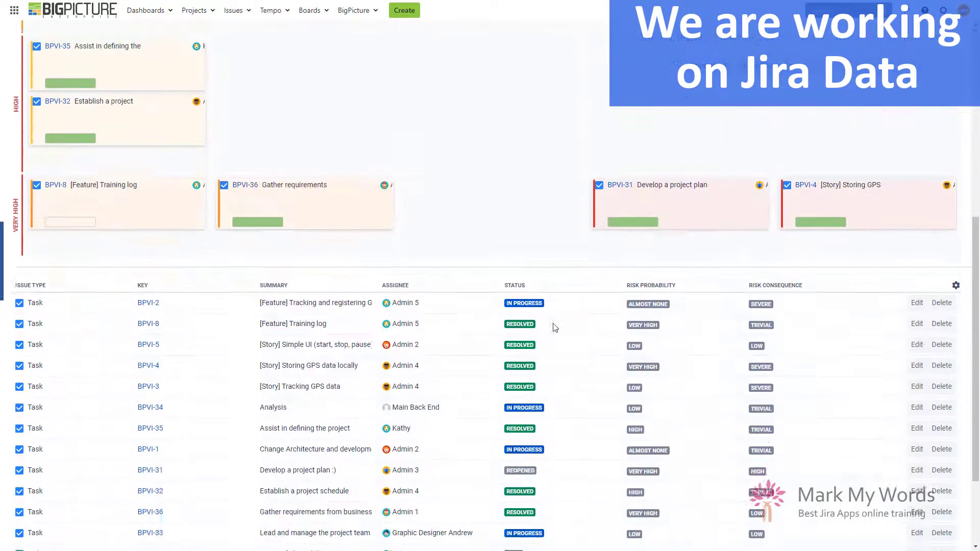
scroll(555, 328, up, 7)
scroll(555, 327, up, 3)
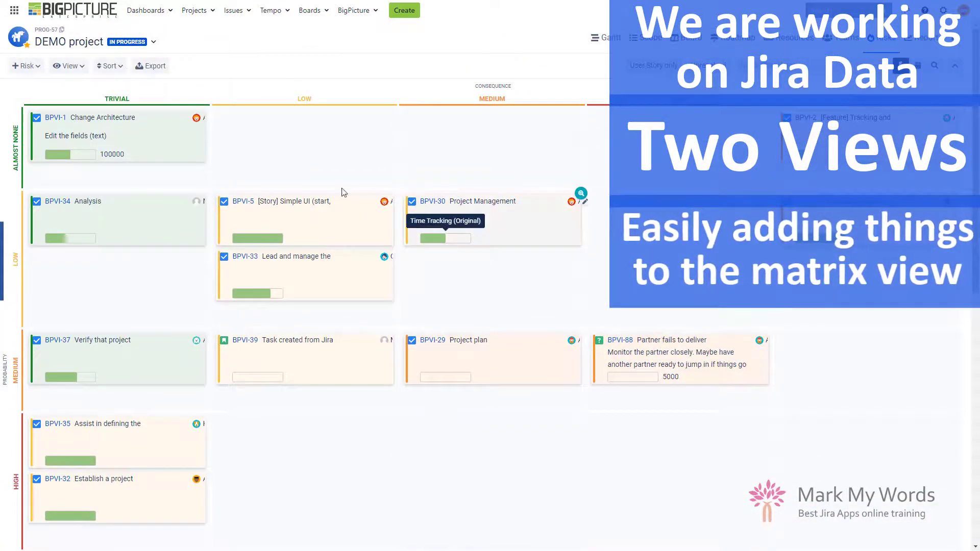
click(309, 145)
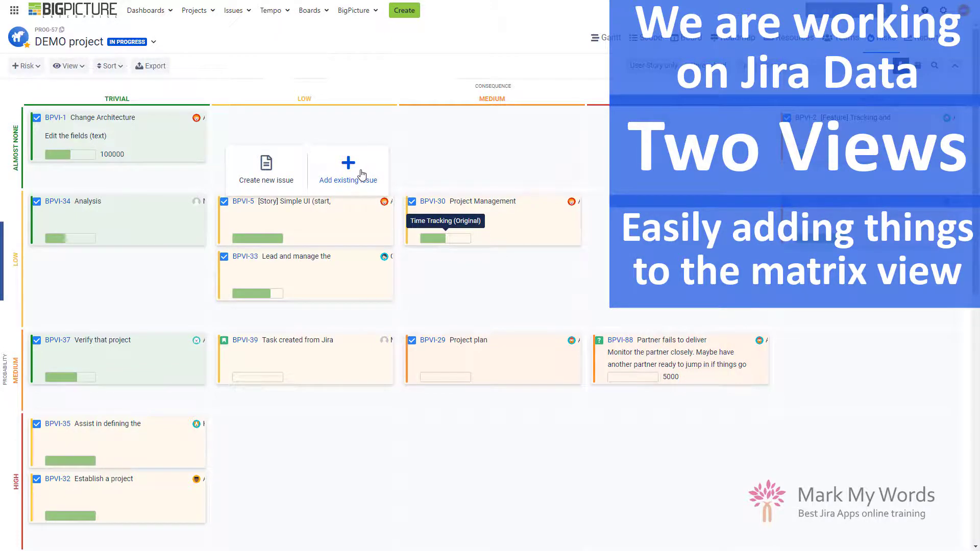
click(412, 73)
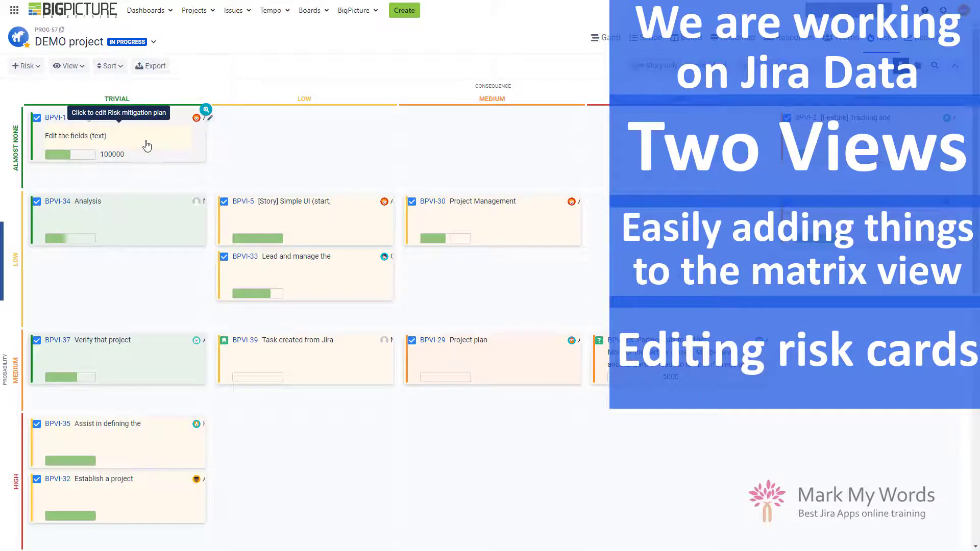
View the BPVI-1 card enlarged and look over the available quick filters without applying any.
click(206, 110)
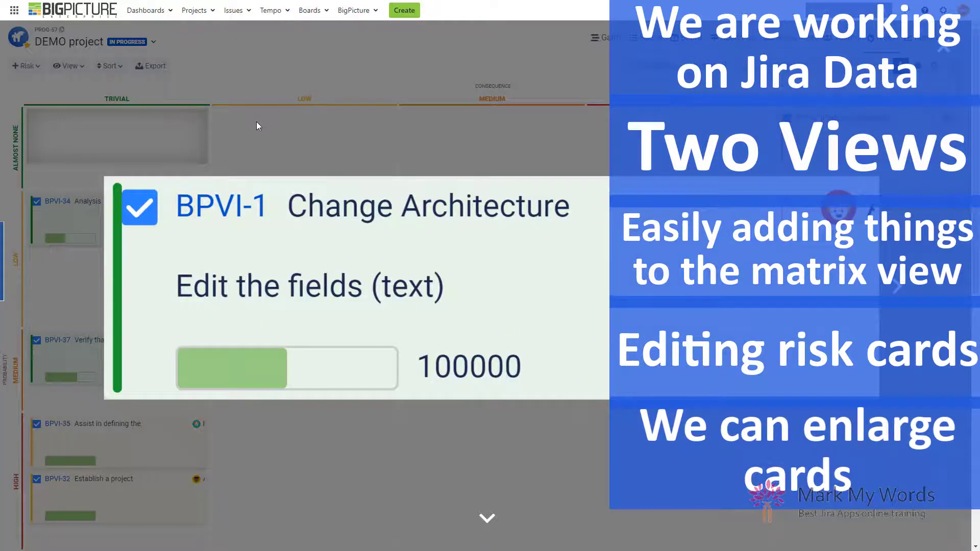
click(256, 122)
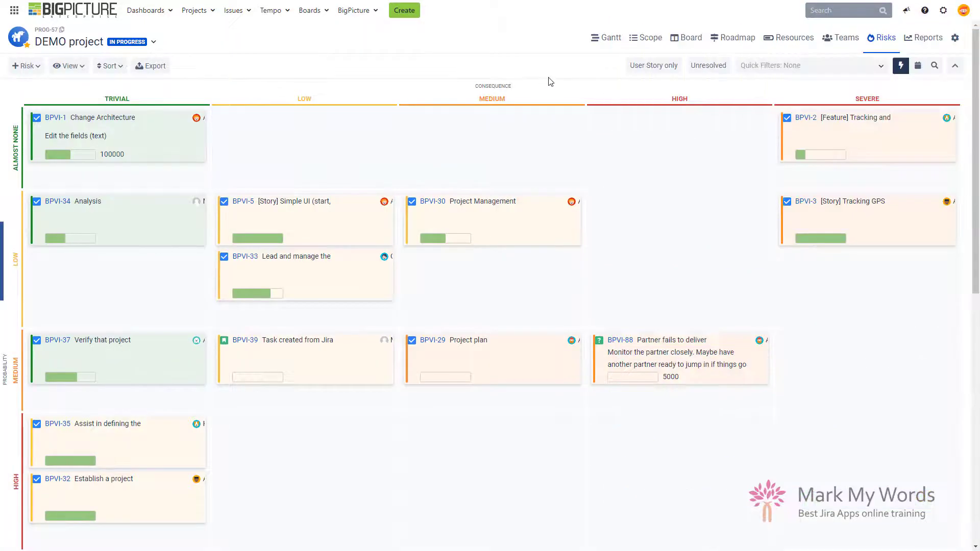
click(788, 68)
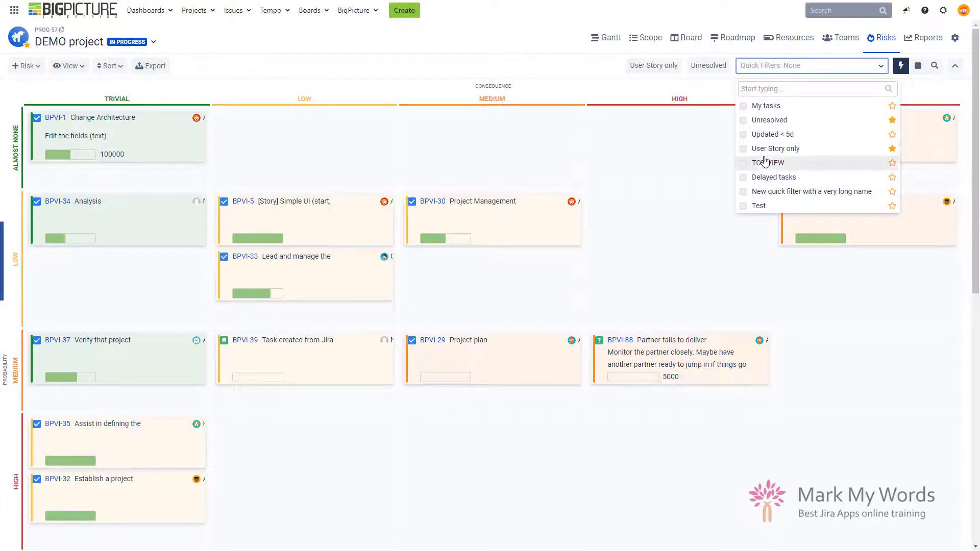
click(595, 76)
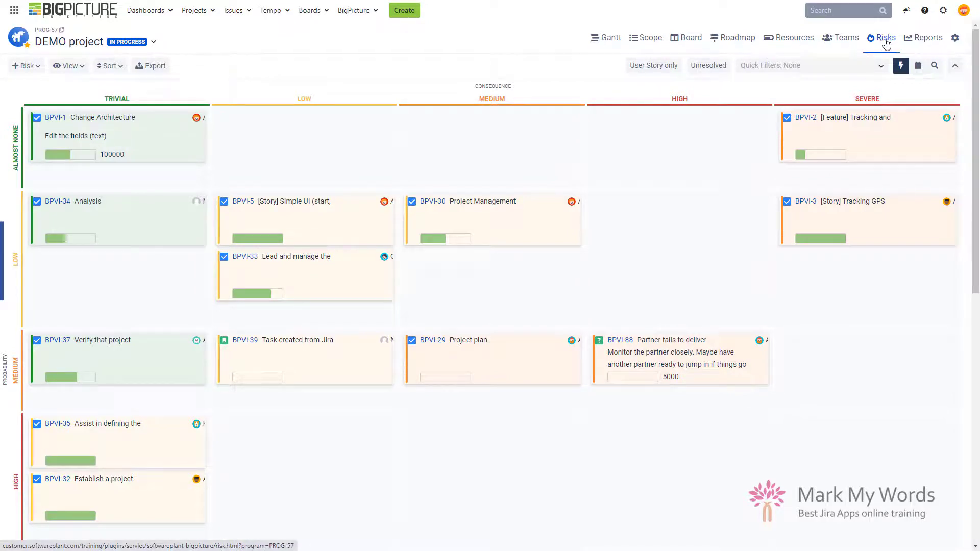
Switch from the risk matrix to the project's Gantt module.
click(609, 46)
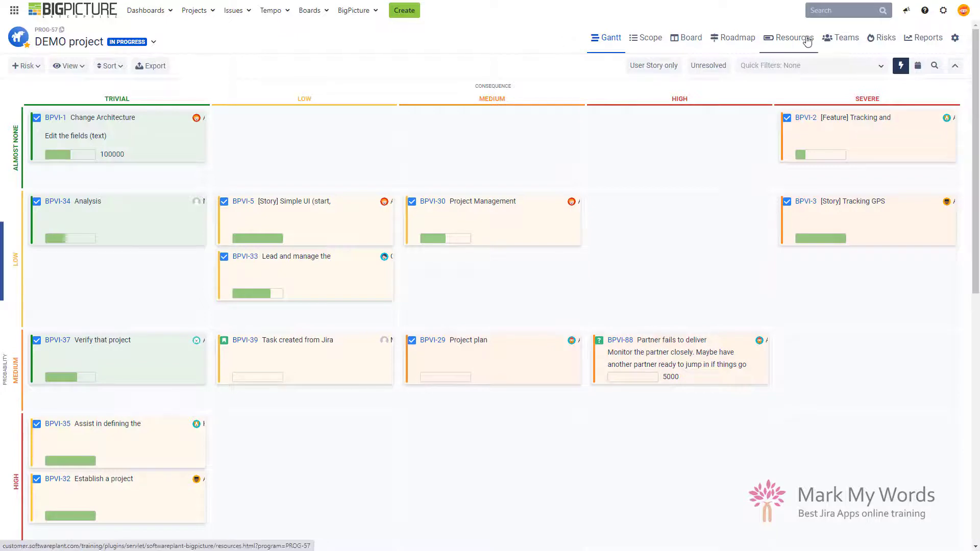
click(790, 48)
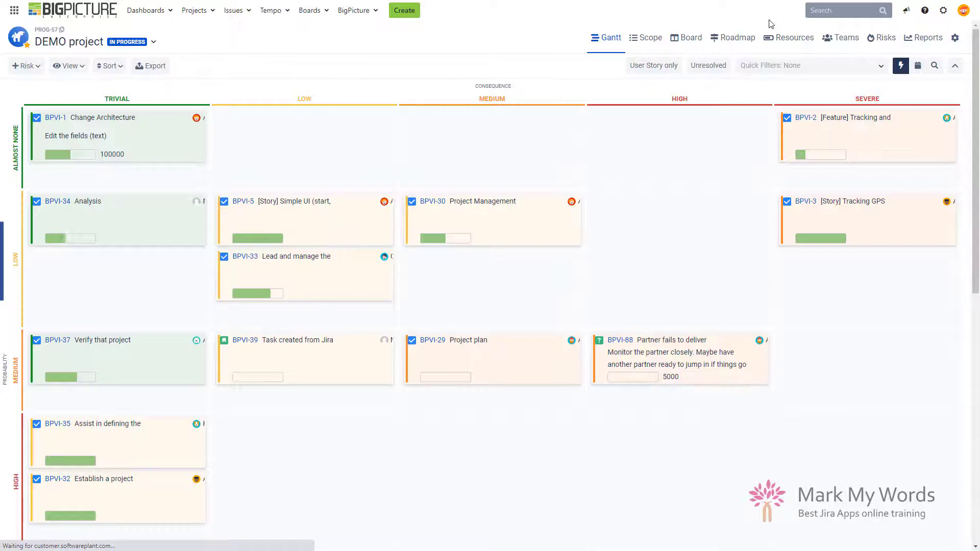
click(838, 43)
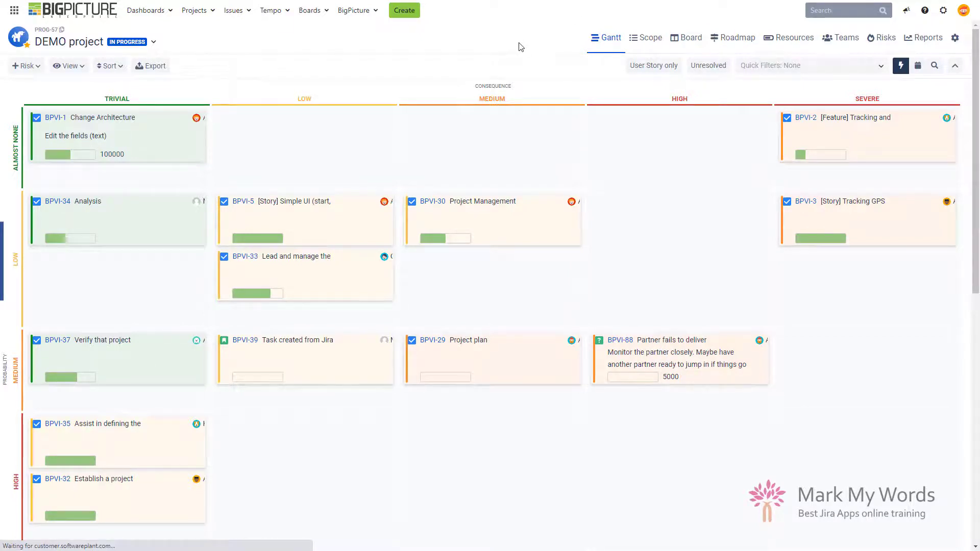